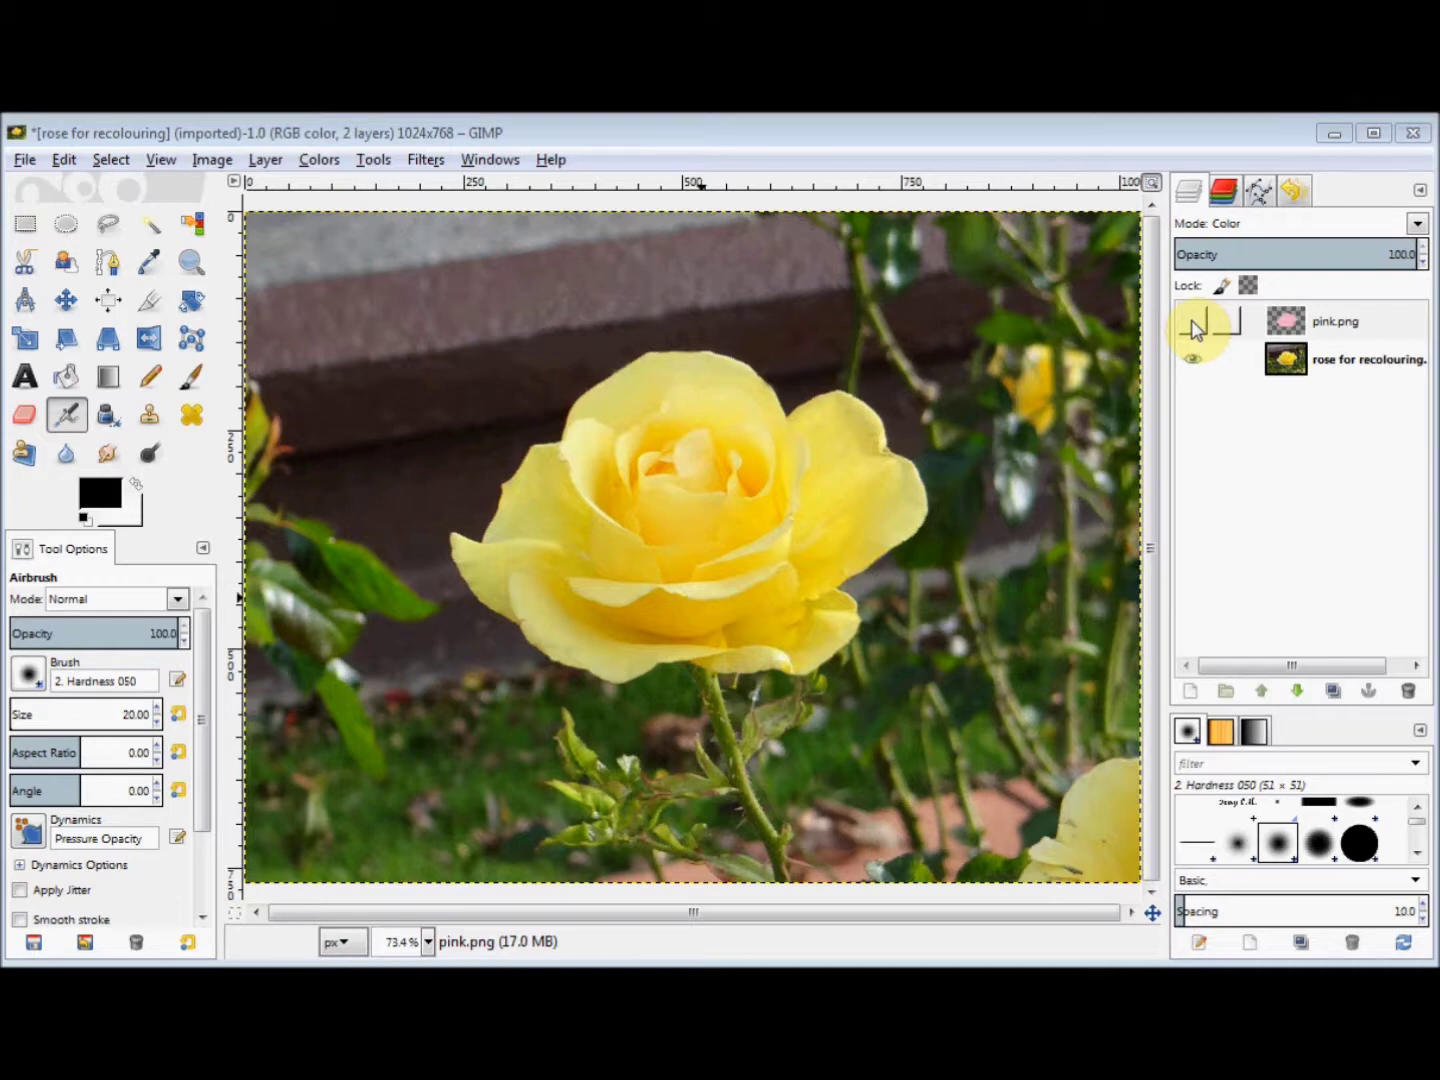
Make the pink.png layer visible so its Color-mode pink tints the yellow rose
{"action": "left_click", "coordinate": [1192, 323]}
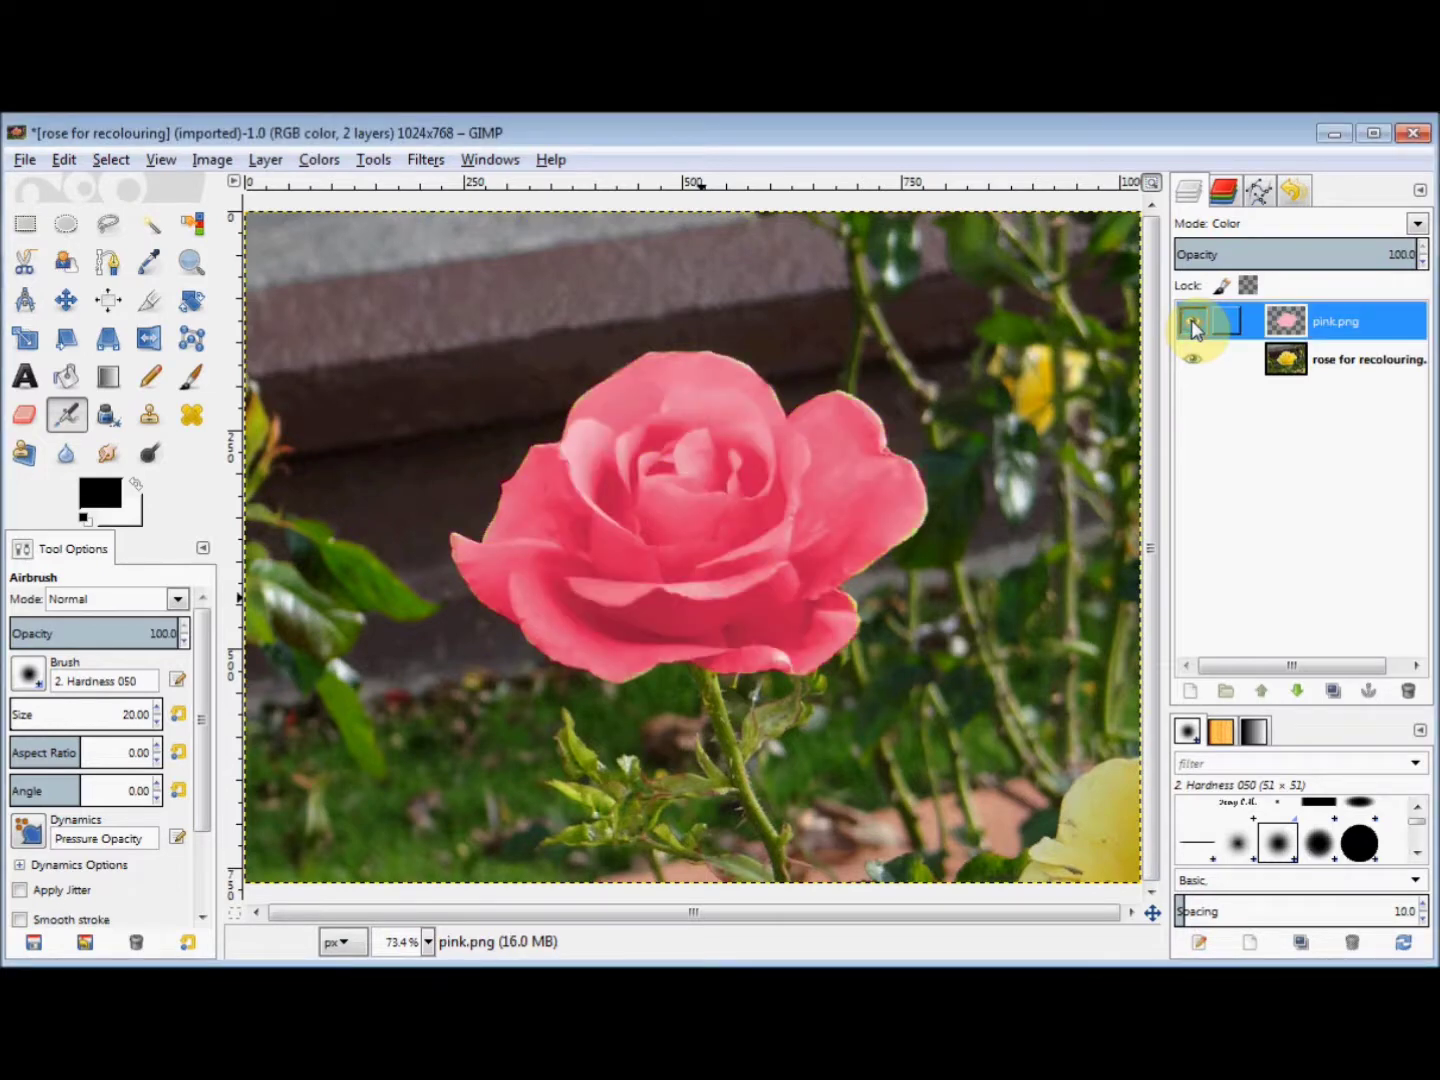
Delete pink.png and add a new transparent layer named 'pink'
{"action": "left_click", "coordinate": [1409, 694]}
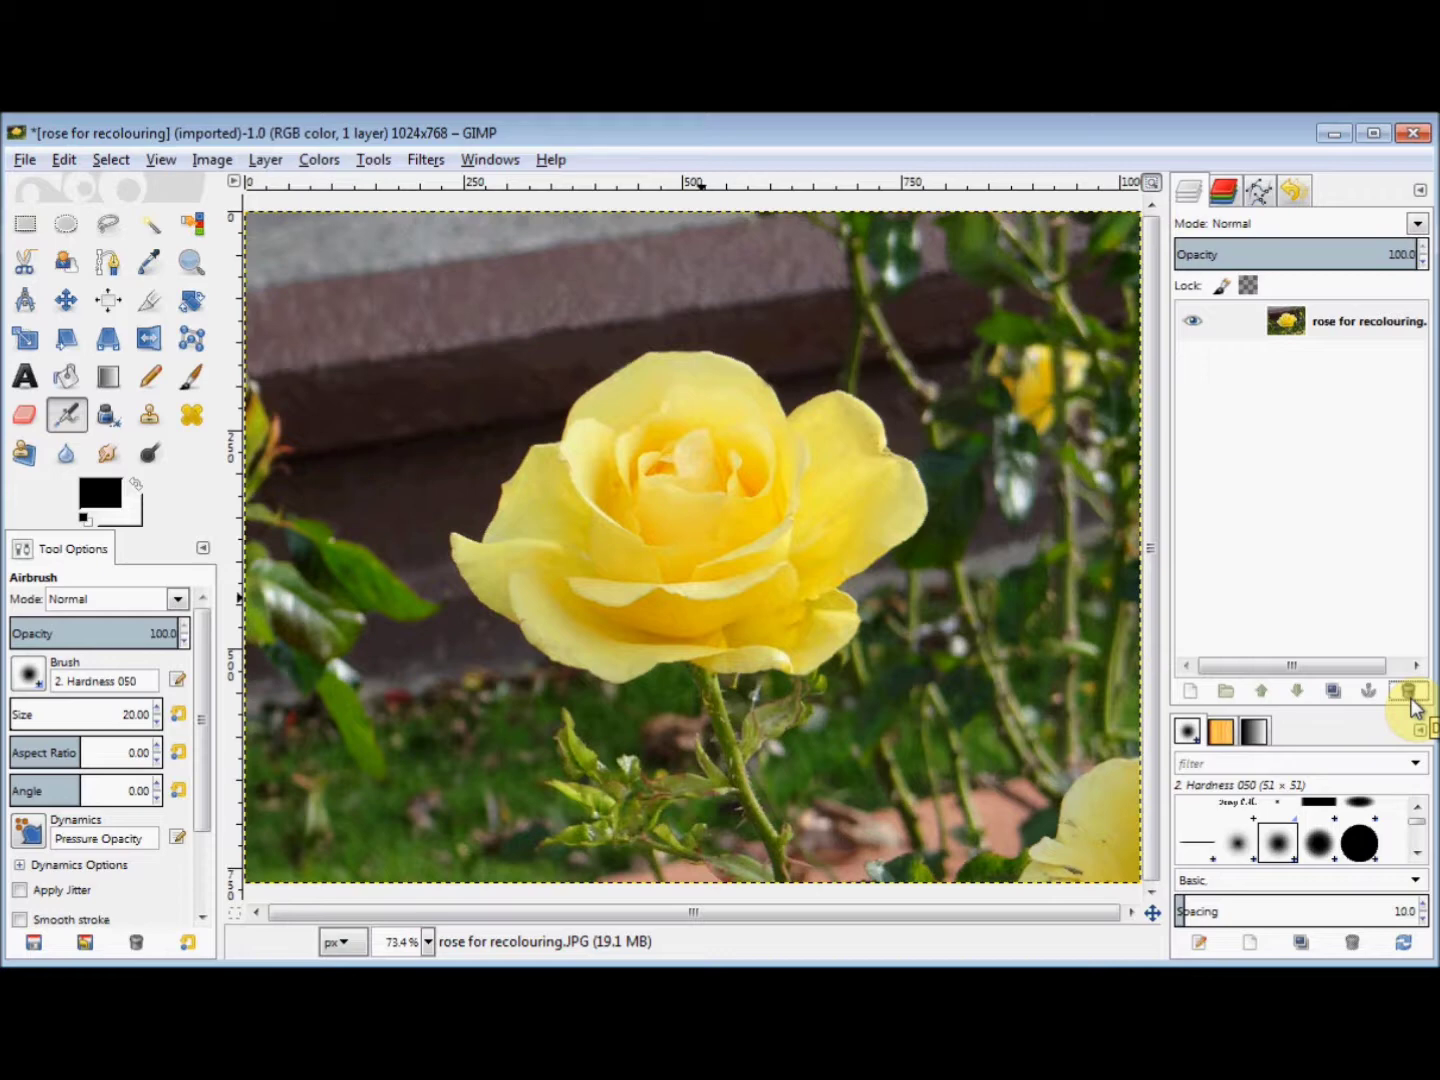
{"action": "left_click", "coordinate": [1192, 692]}
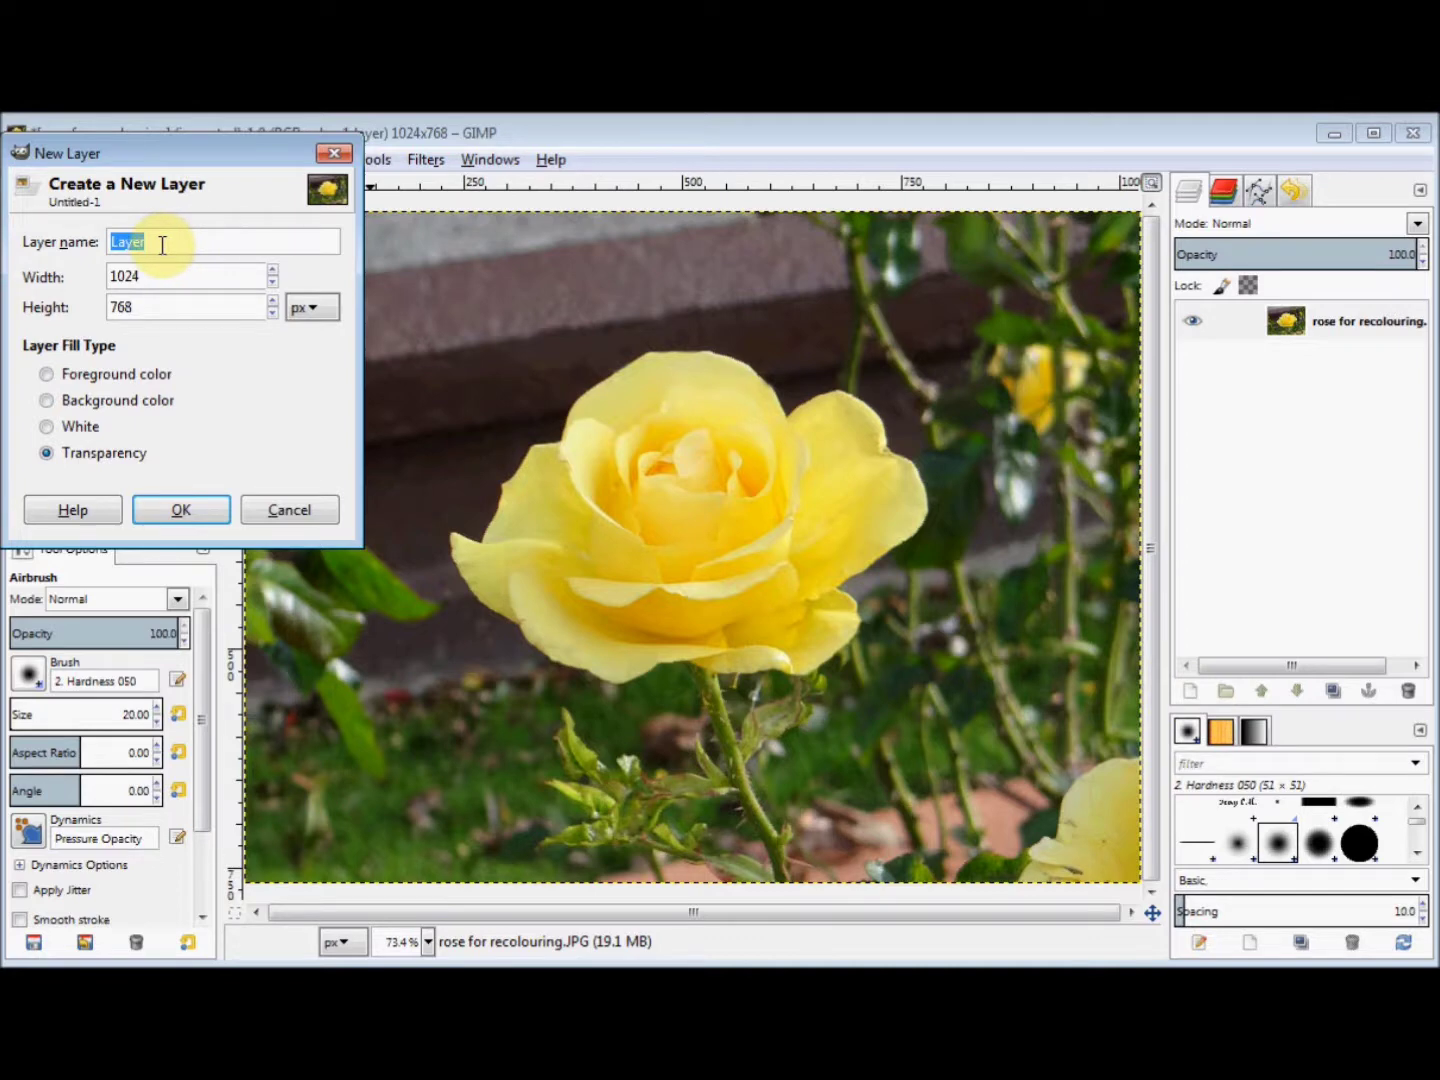
{"action": "type", "text": "pink"}
{"action": "left_click", "coordinate": [168, 510]}
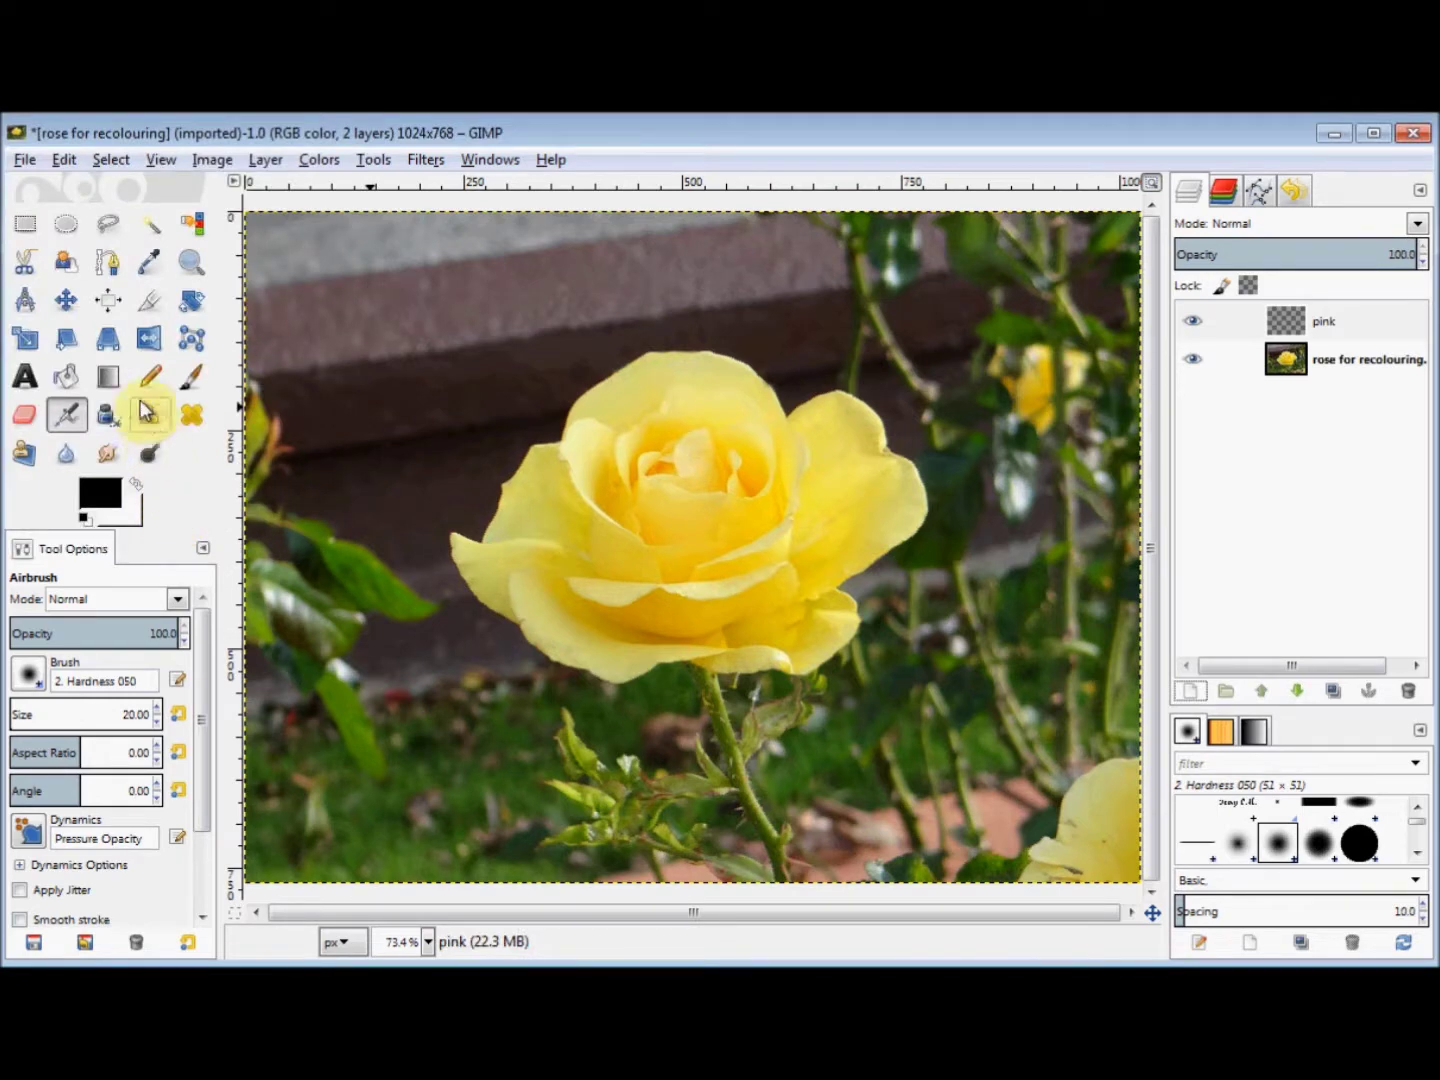
Choose Free Select with feathered edges at radius 5.0
{"action": "left_click", "coordinate": [109, 228]}
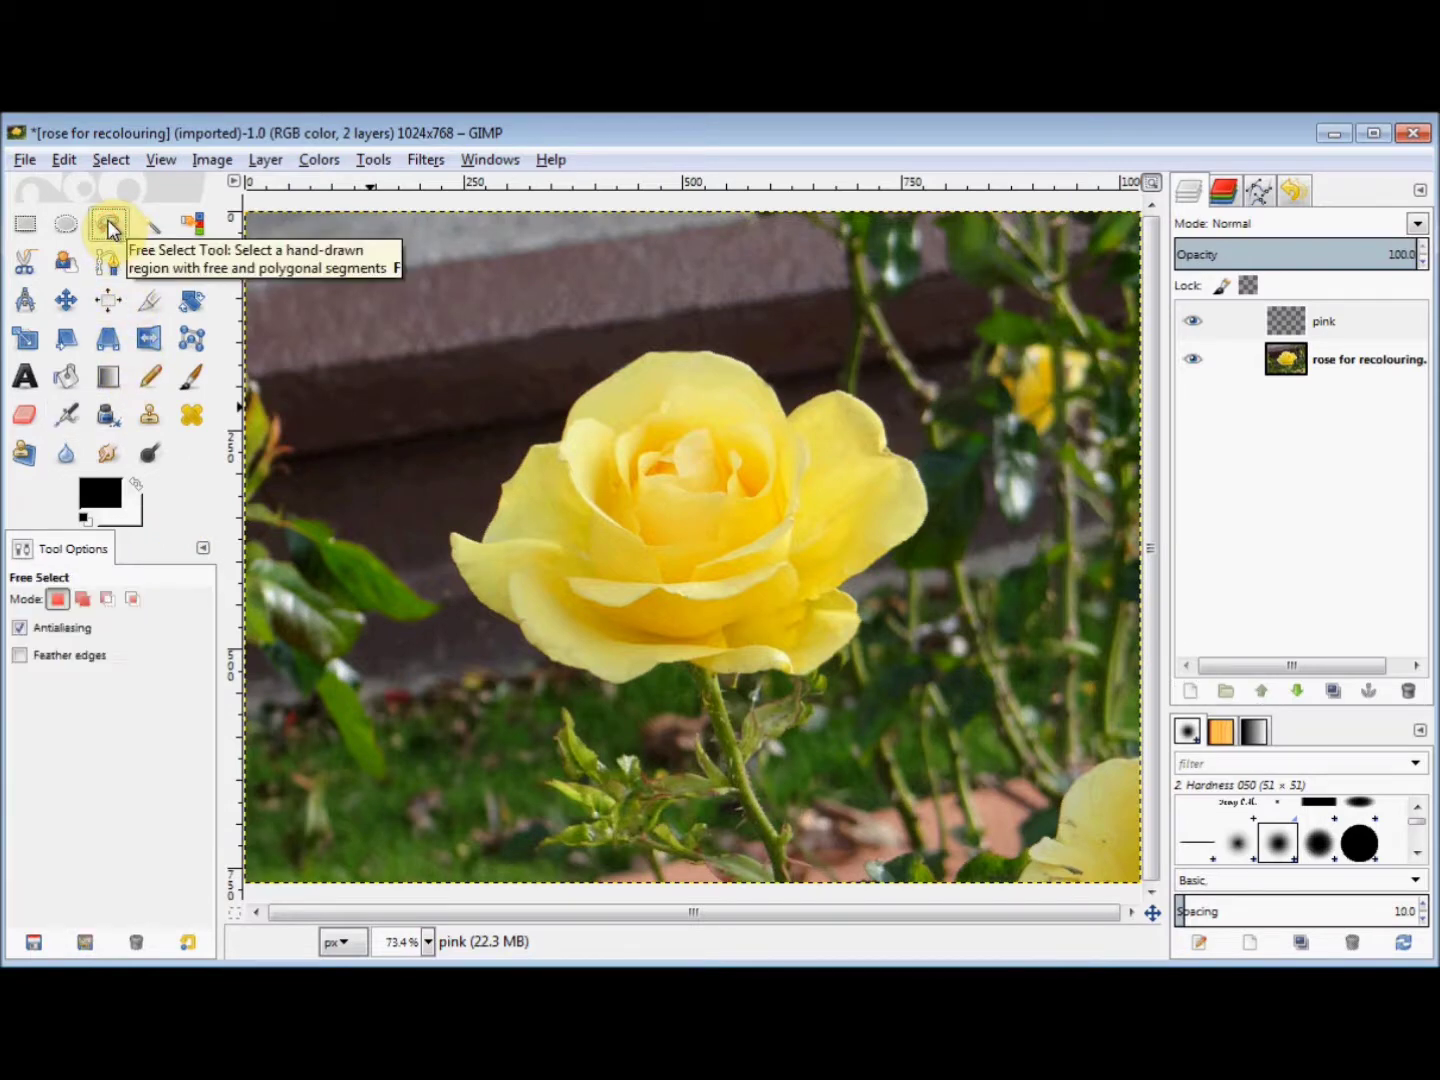
{"action": "left_click", "coordinate": [49, 657]}
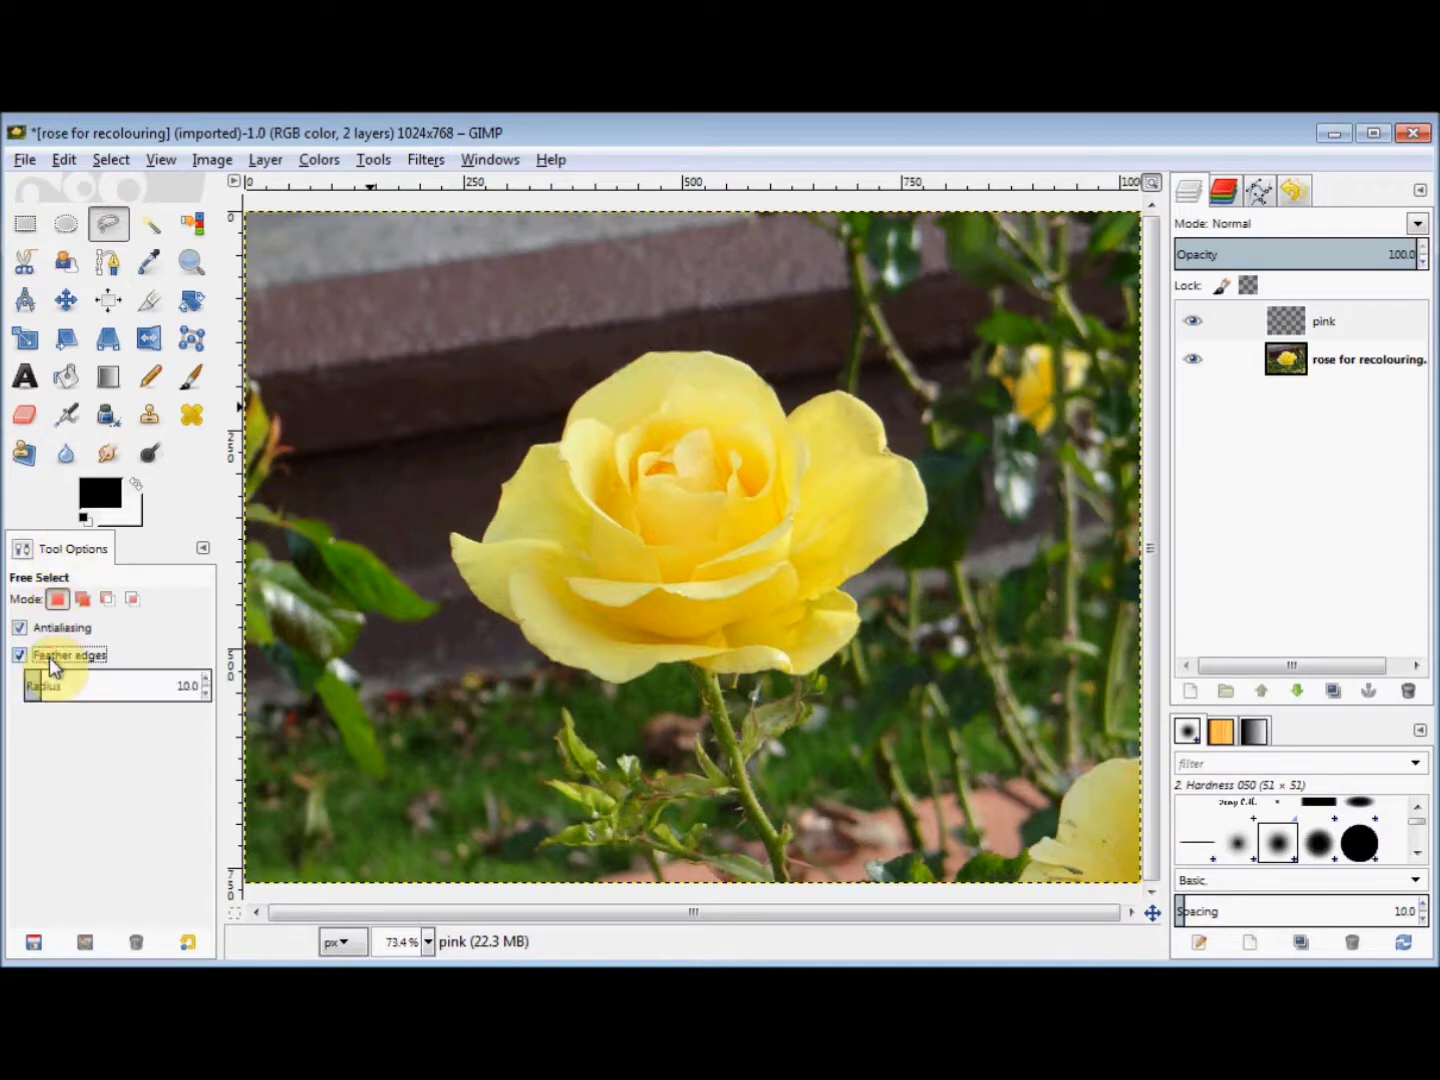
{"action": "left_click", "coordinate": [204, 694]}
{"action": "left_click", "coordinate": [204, 696]}
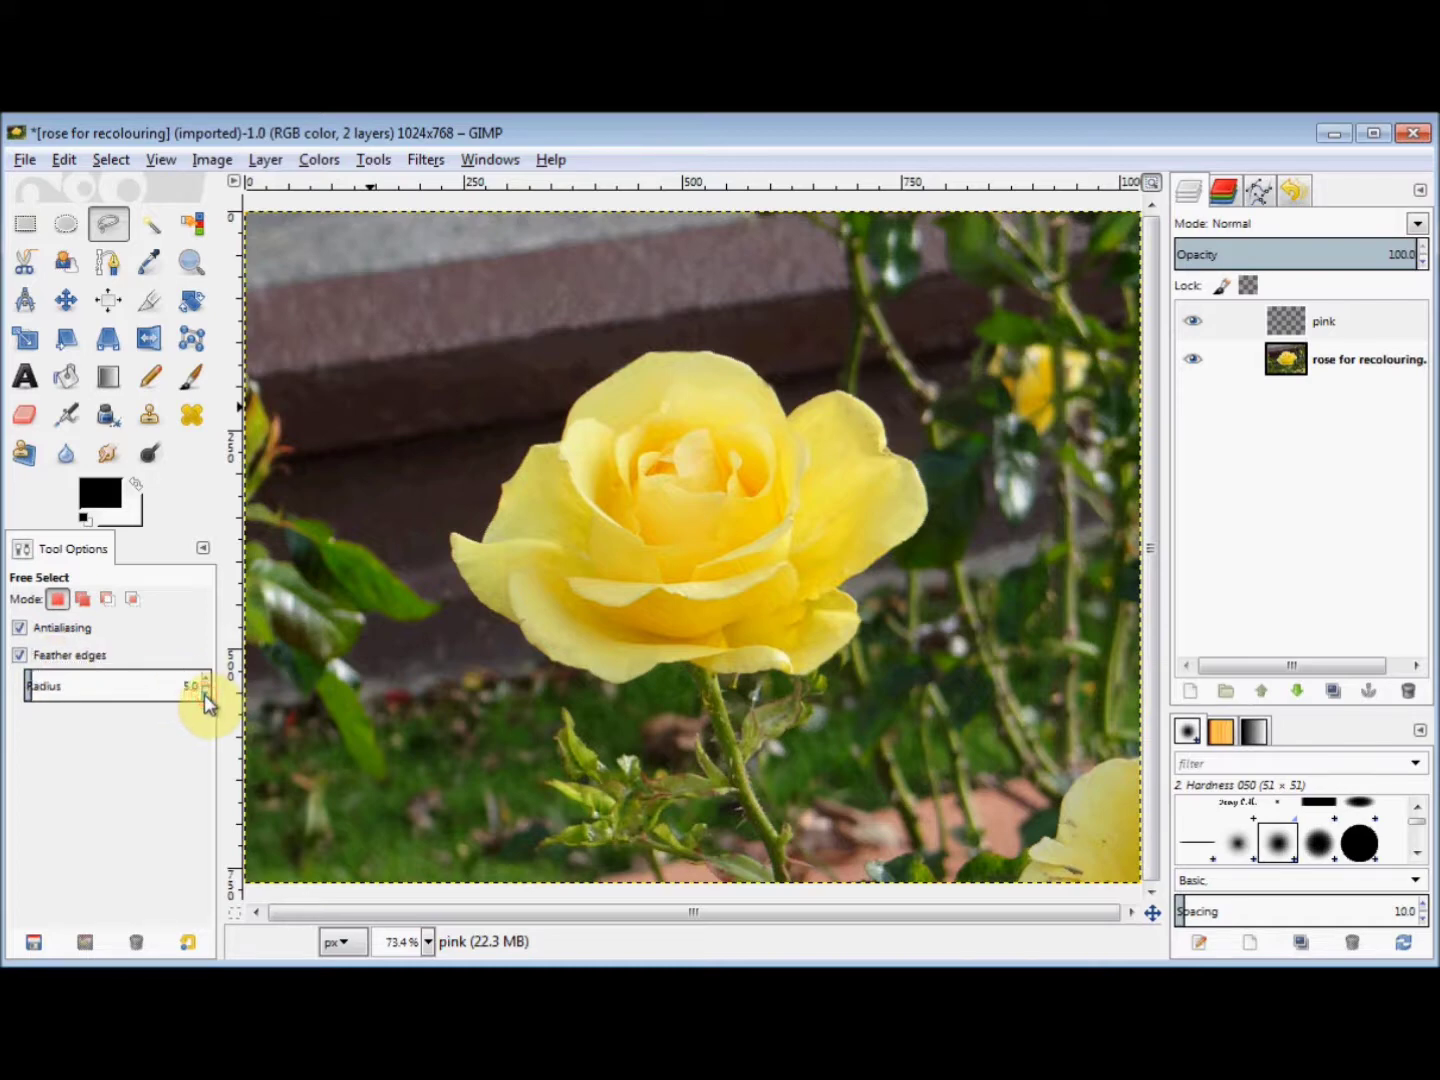
Trace a closed freehand selection around the yellow rose's petal edges
{"action": "left_click", "coordinate": [452, 533]}
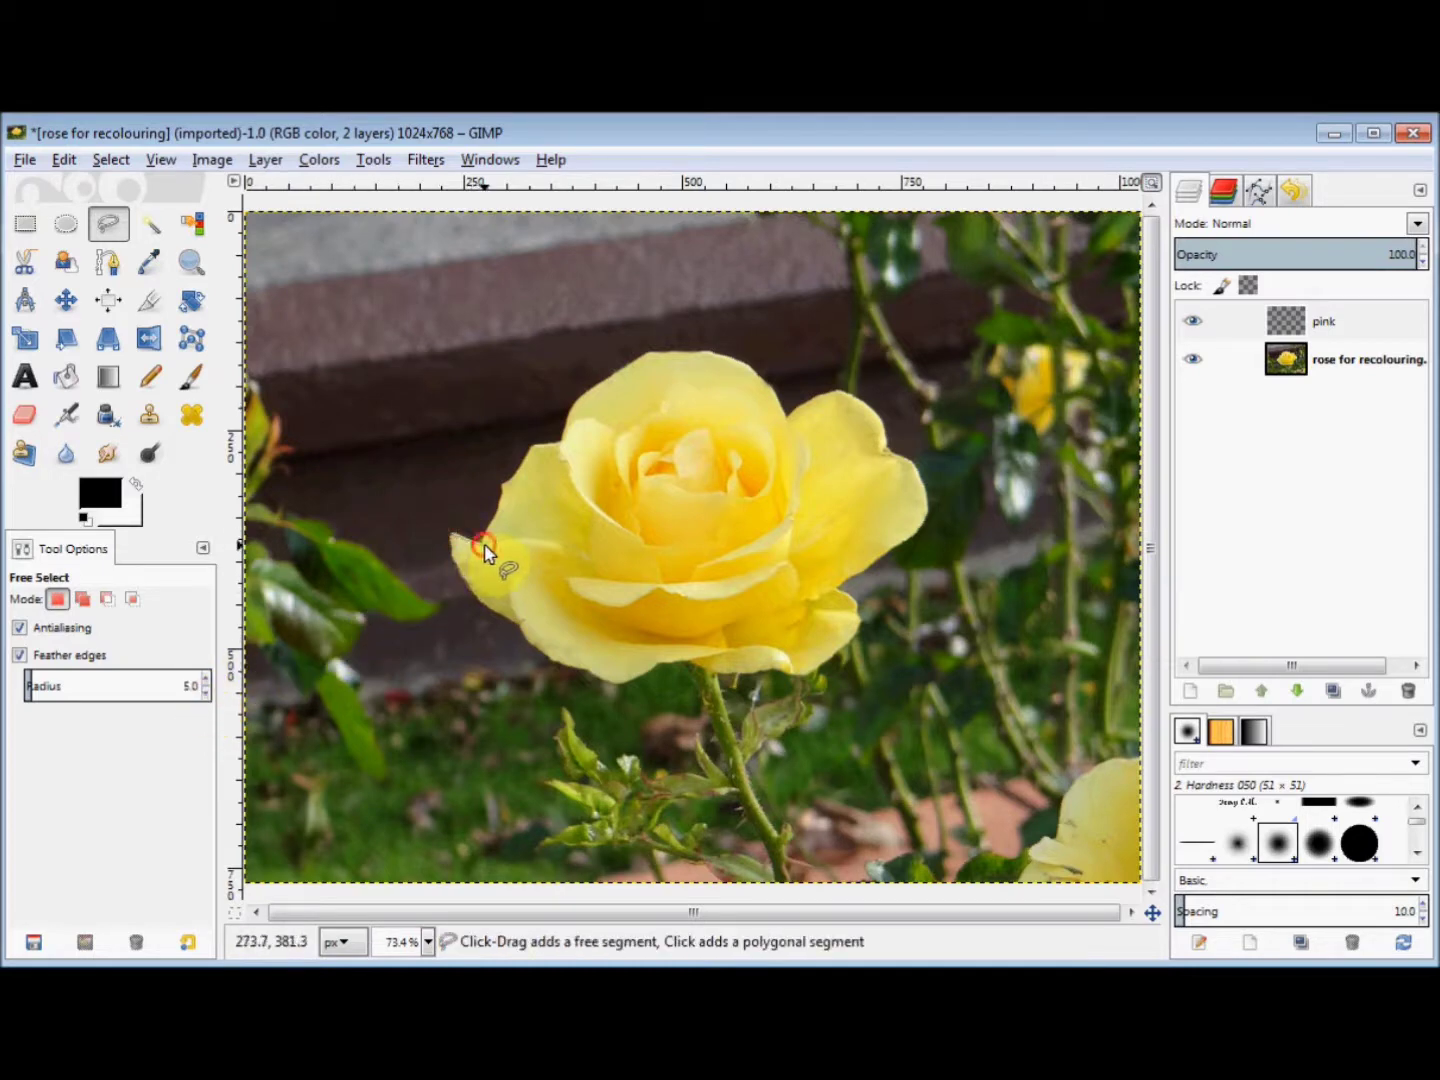
{"action": "left_click", "coordinate": [483, 545]}
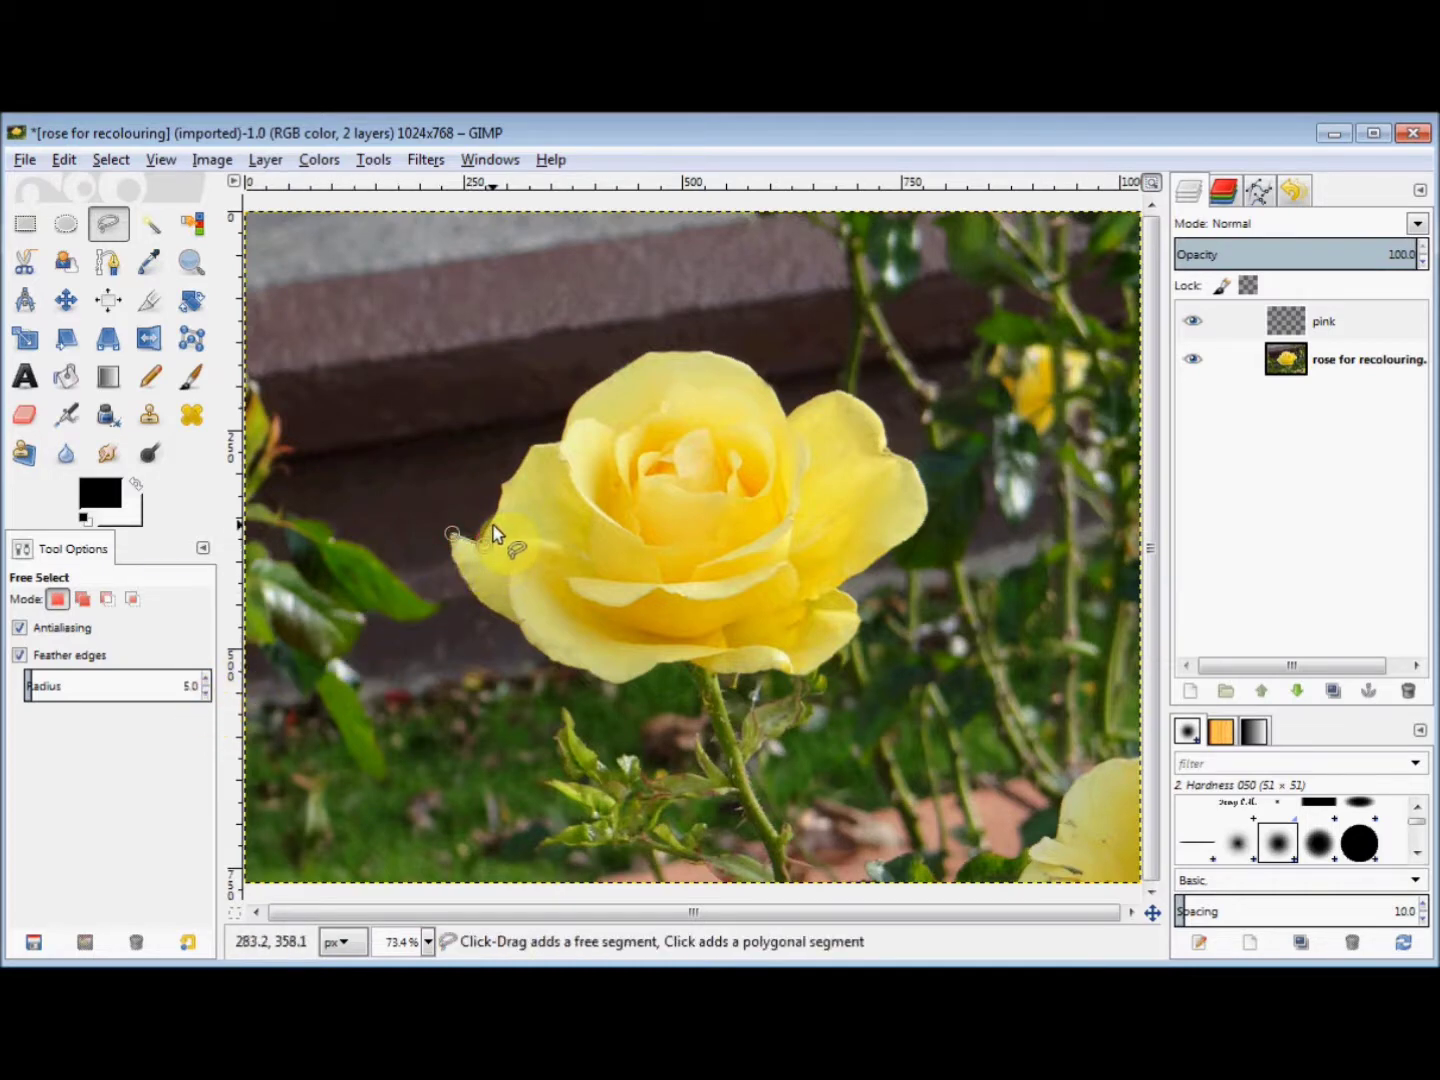
{"action": "left_click", "coordinate": [515, 471]}
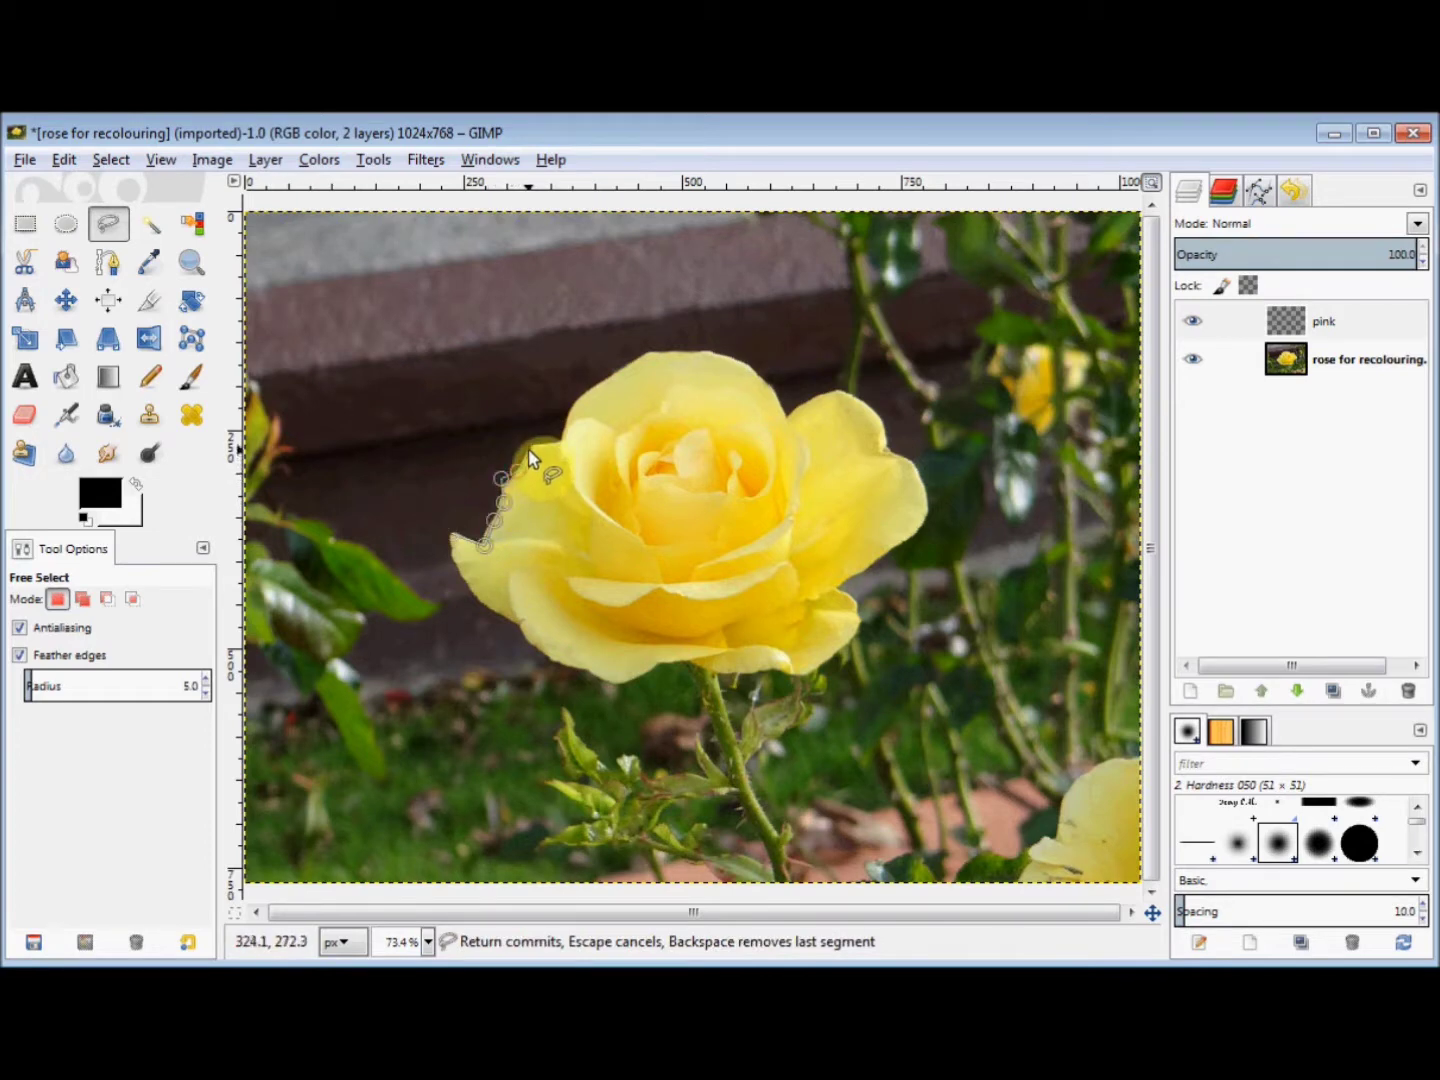
{"action": "left_click", "coordinate": [554, 443]}
{"action": "left_click", "coordinate": [566, 416]}
{"action": "left_click", "coordinate": [581, 393]}
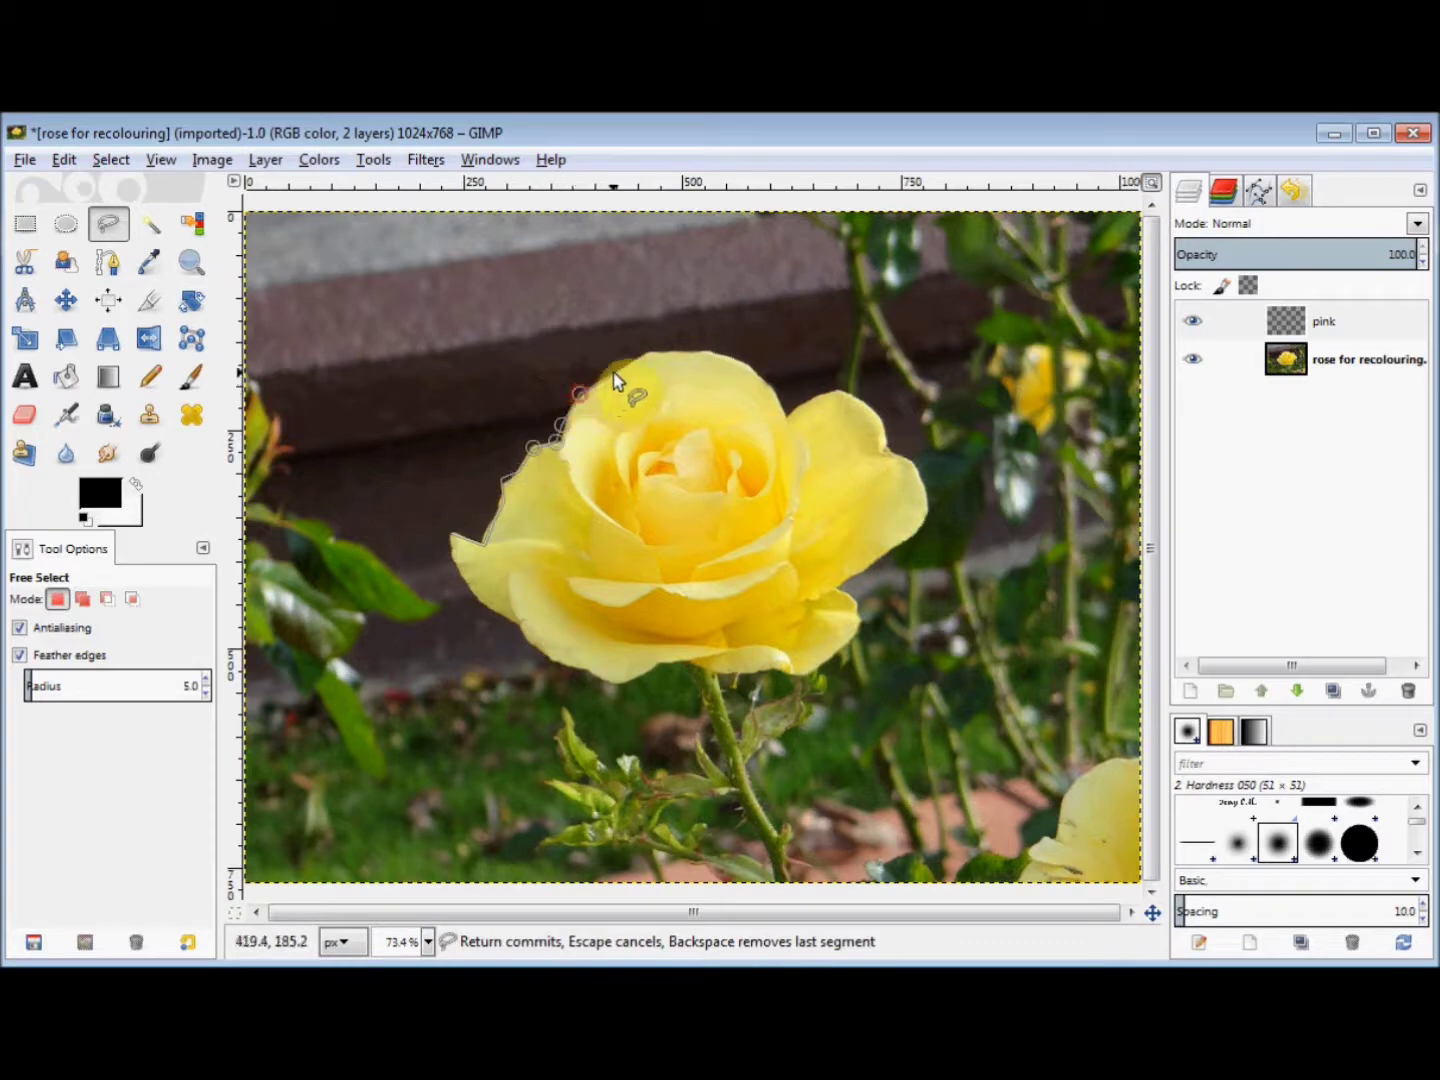
{"action": "left_click", "coordinate": [616, 372]}
{"action": "left_click", "coordinate": [646, 354]}
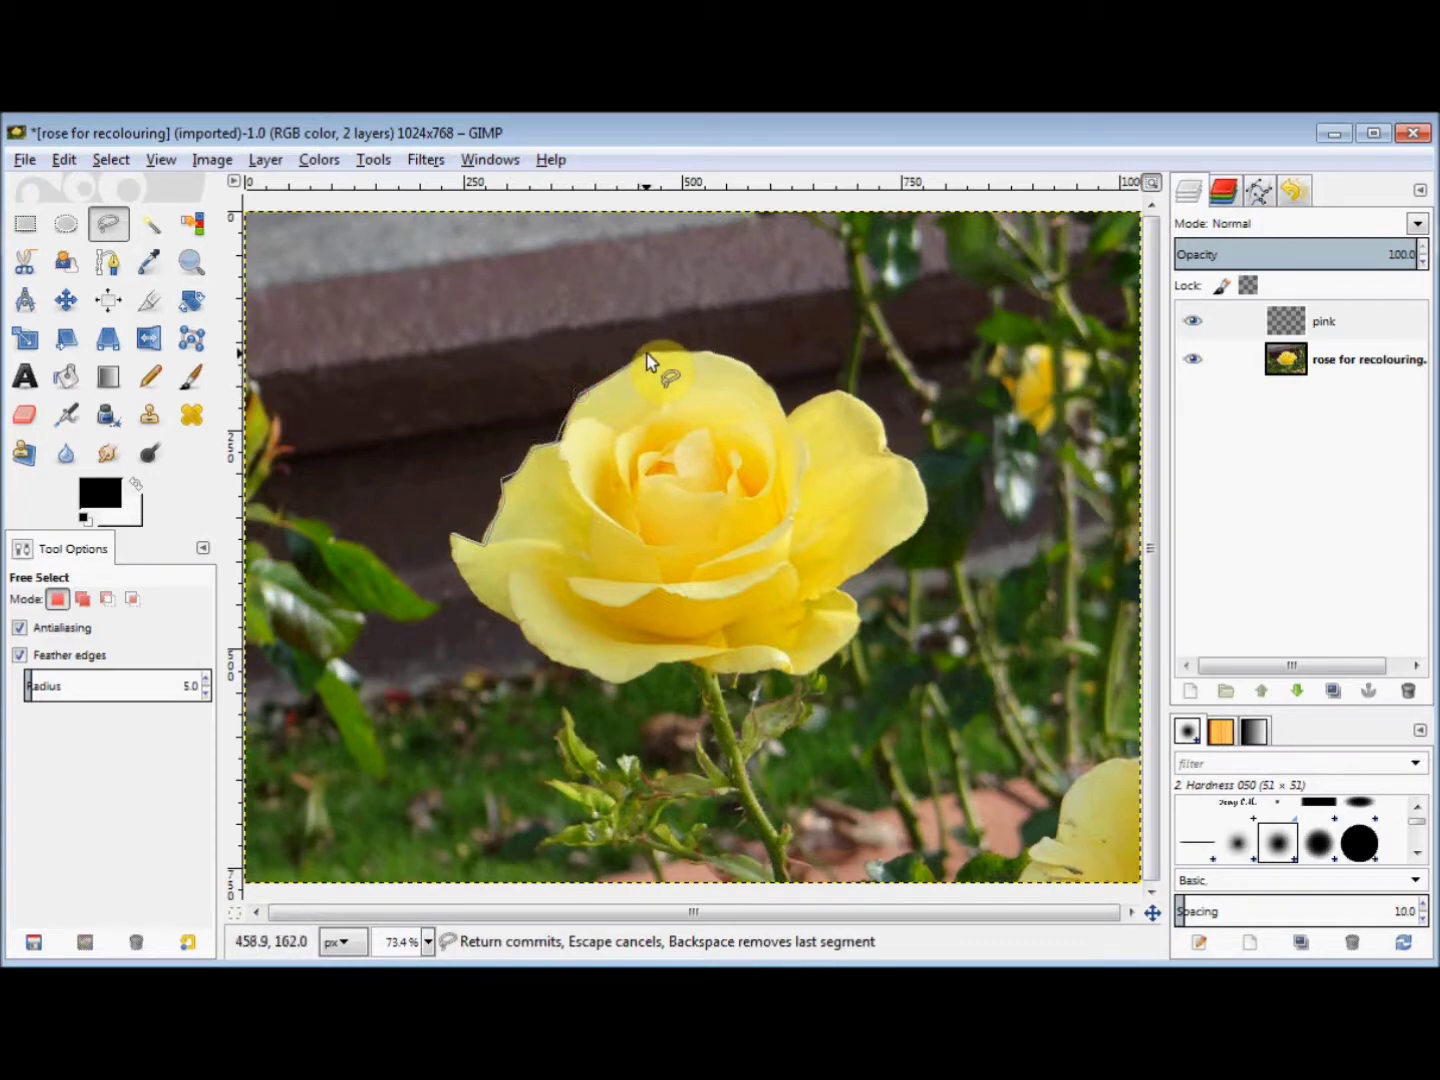
{"action": "left_click", "coordinate": [711, 351]}
{"action": "left_click", "coordinate": [770, 381]}
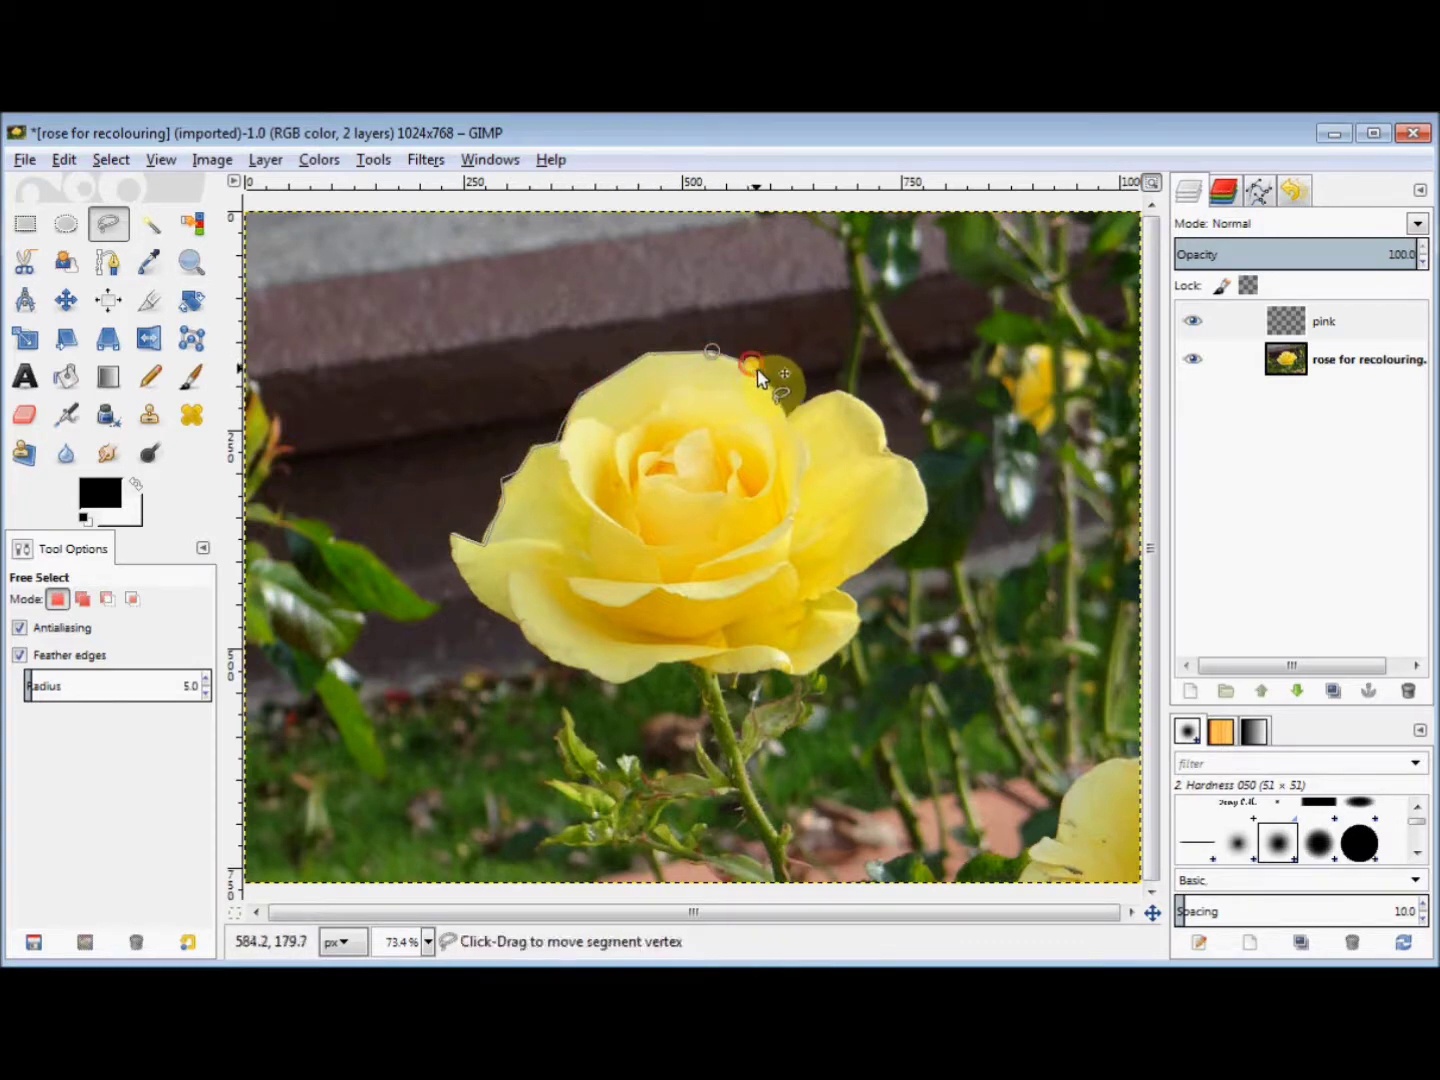
{"action": "left_click", "coordinate": [787, 415]}
{"action": "mouse_move", "coordinate": [786, 415]}
{"action": "left_mouse_down"}
{"action": "mouse_move", "coordinate": [842, 402]}
{"action": "mouse_move", "coordinate": [833, 392]}
{"action": "mouse_move", "coordinate": [878, 412]}
{"action": "mouse_move", "coordinate": [927, 528]}
{"action": "mouse_move", "coordinate": [836, 596]}
{"action": "mouse_move", "coordinate": [856, 621]}
{"action": "mouse_move", "coordinate": [822, 666]}
{"action": "mouse_move", "coordinate": [726, 673]}
{"action": "mouse_move", "coordinate": [685, 660]}
{"action": "mouse_move", "coordinate": [617, 686]}
{"action": "mouse_move", "coordinate": [552, 658]}
{"action": "mouse_move", "coordinate": [472, 591]}
{"action": "mouse_move", "coordinate": [449, 544]}
{"action": "left_mouse_up"}
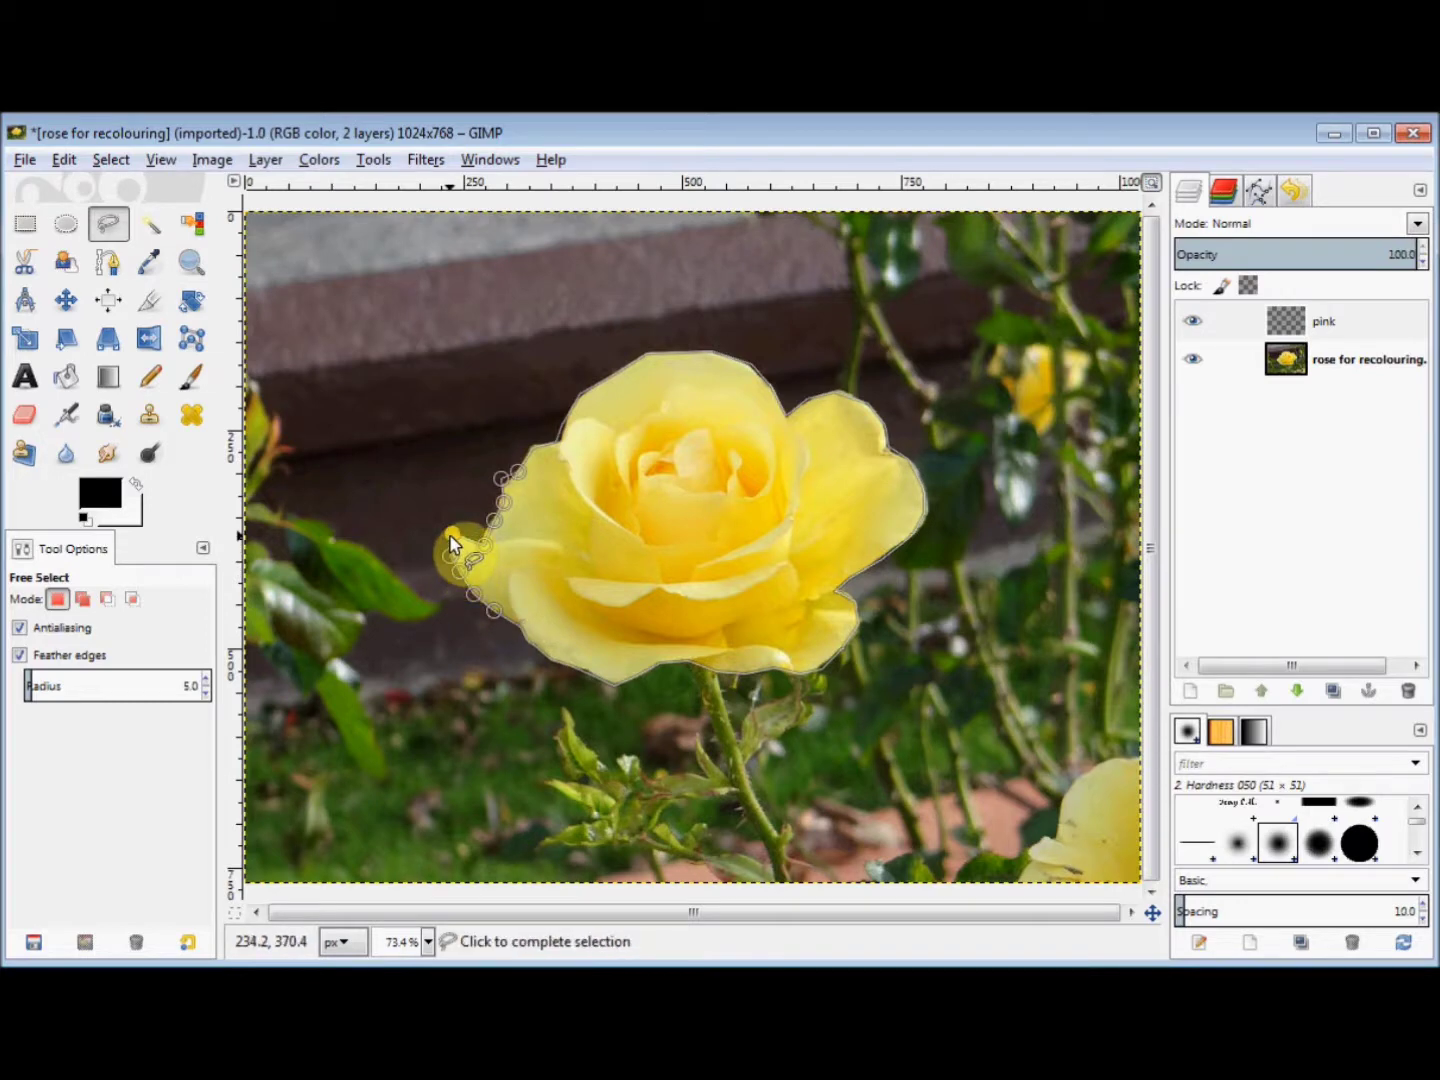
{"action": "left_click", "coordinate": [453, 542]}
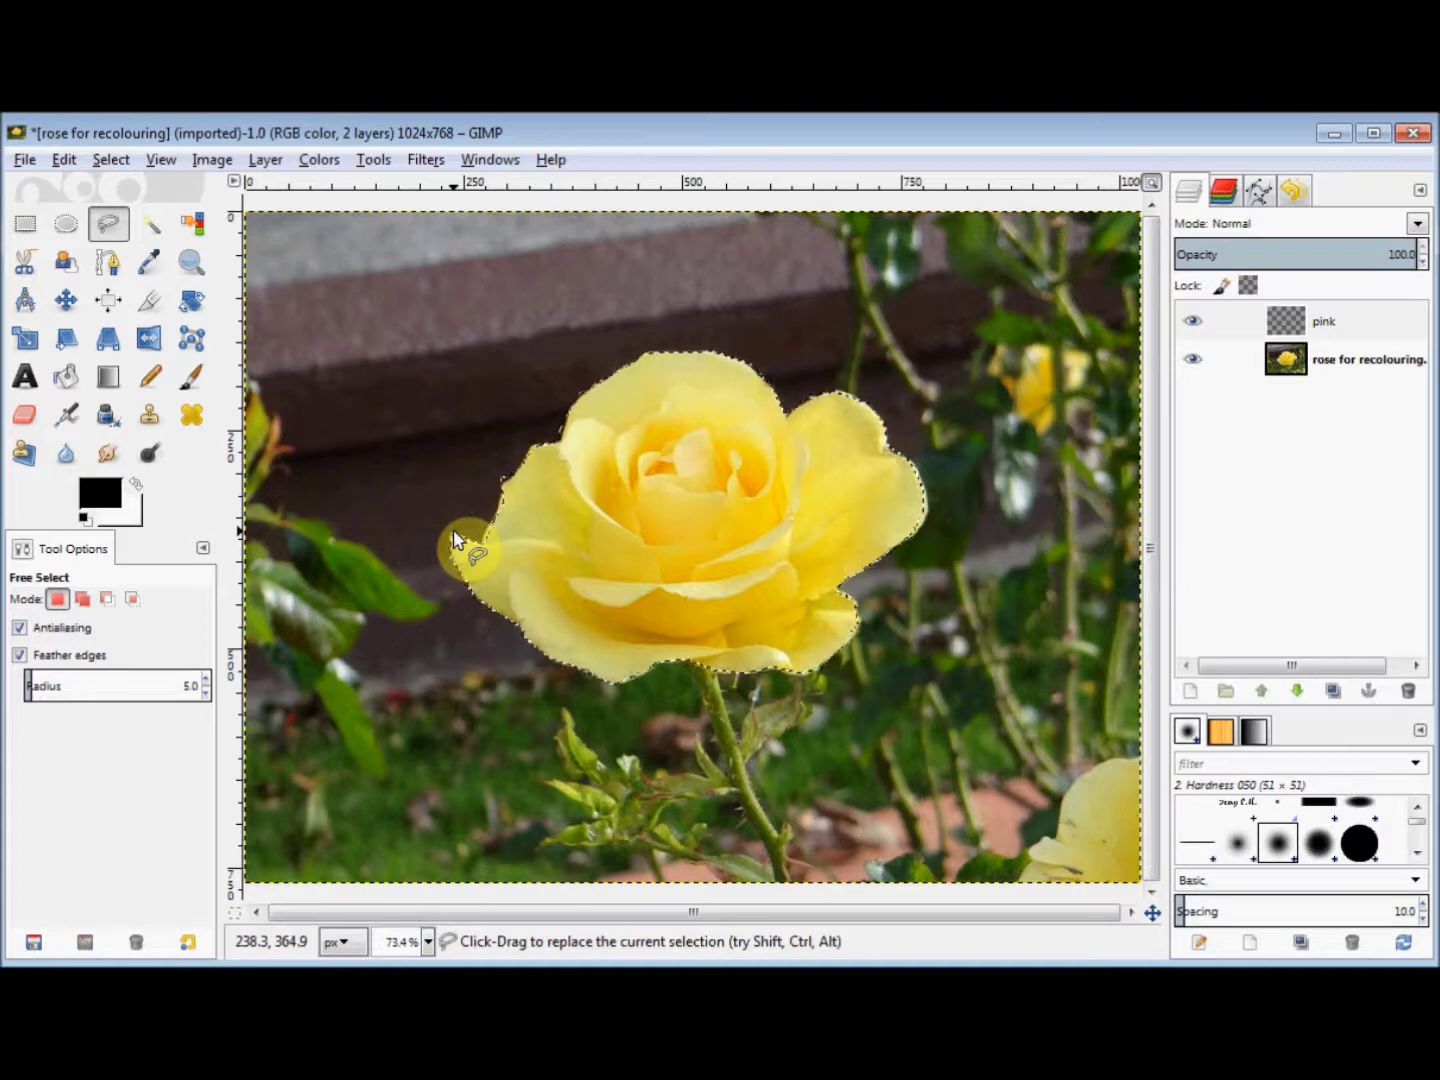
Set Bucket Fill's affected area to Fill whole selection
{"action": "left_click", "coordinate": [62, 378]}
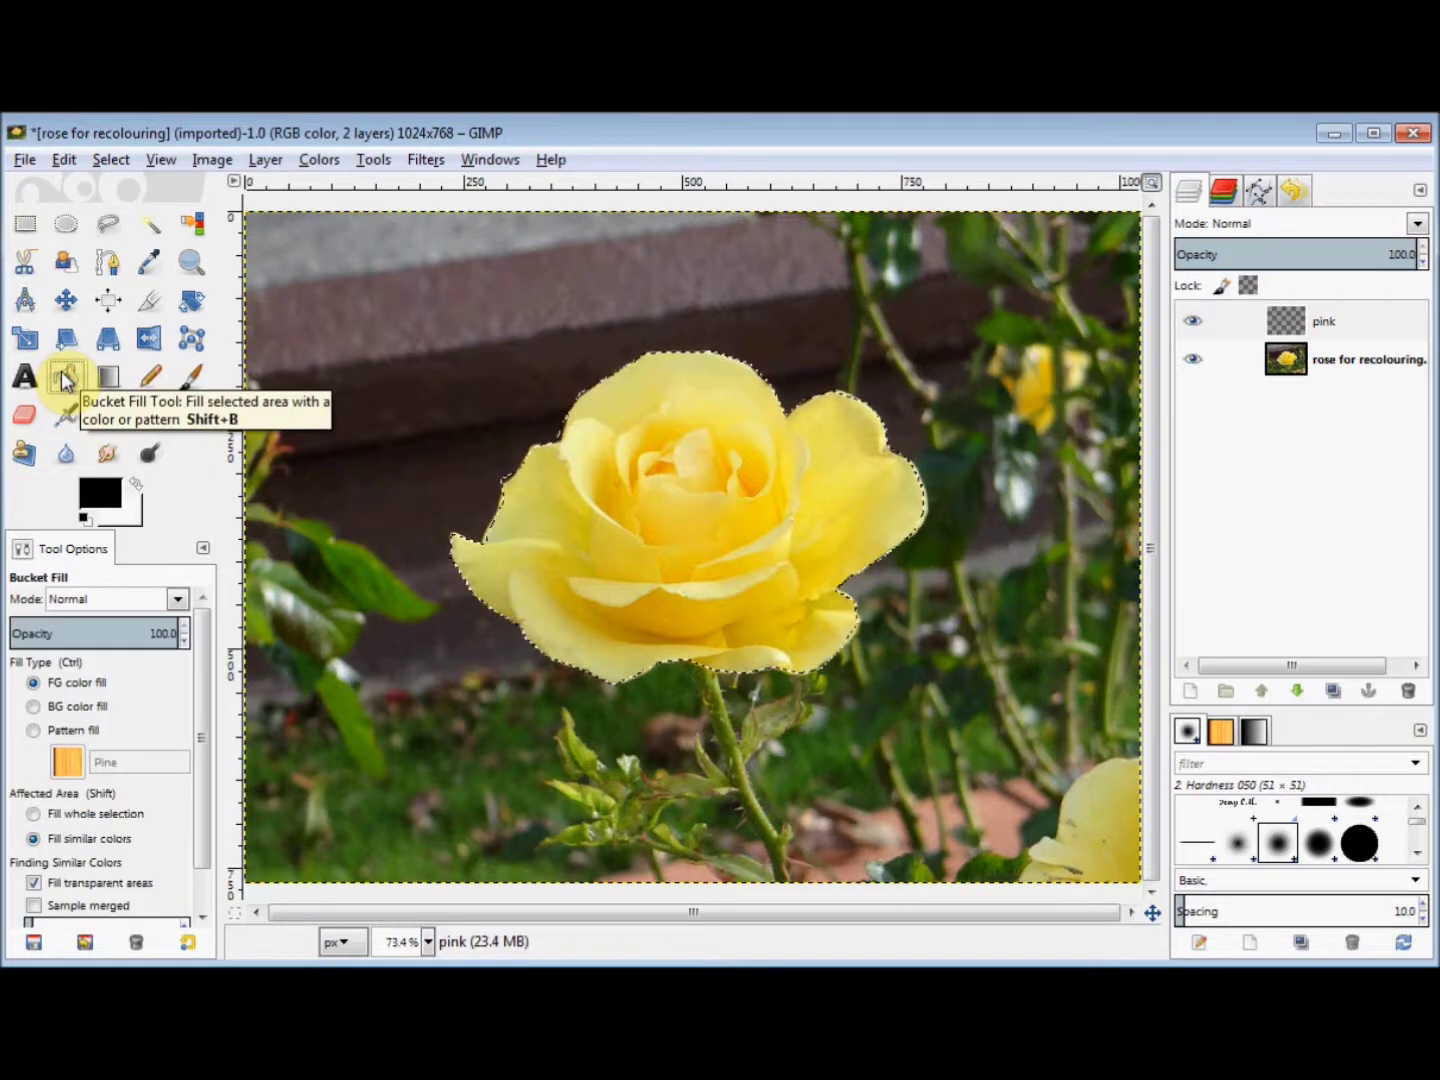
{"action": "left_click", "coordinate": [70, 815]}
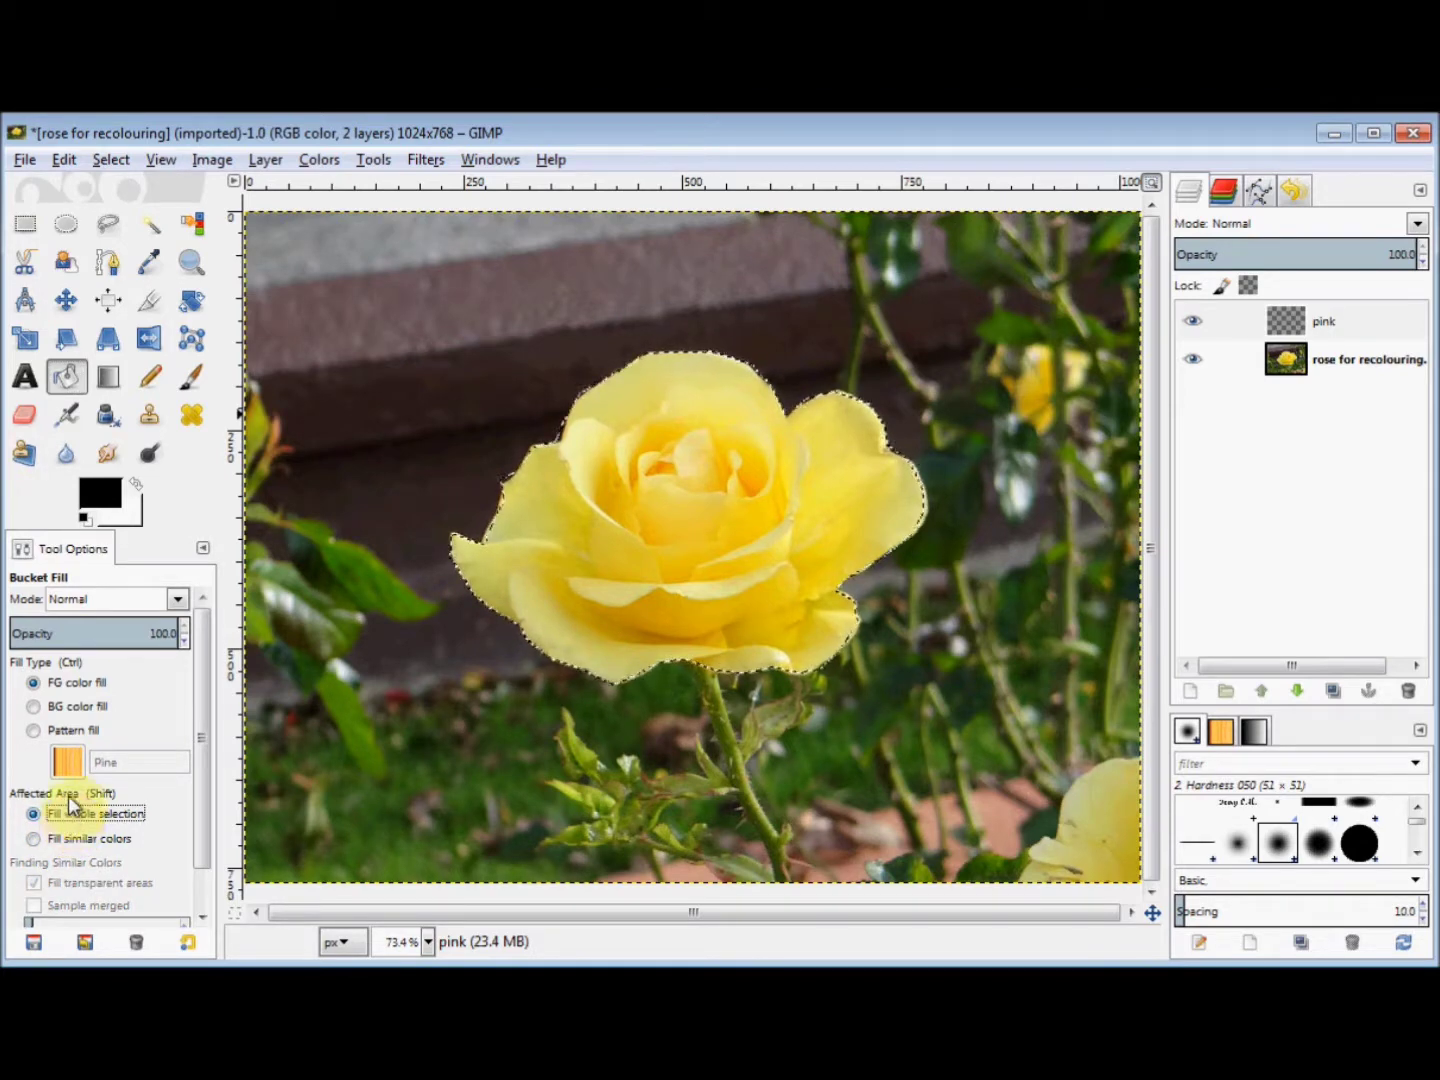
{"action": "left_click", "coordinate": [107, 511]}
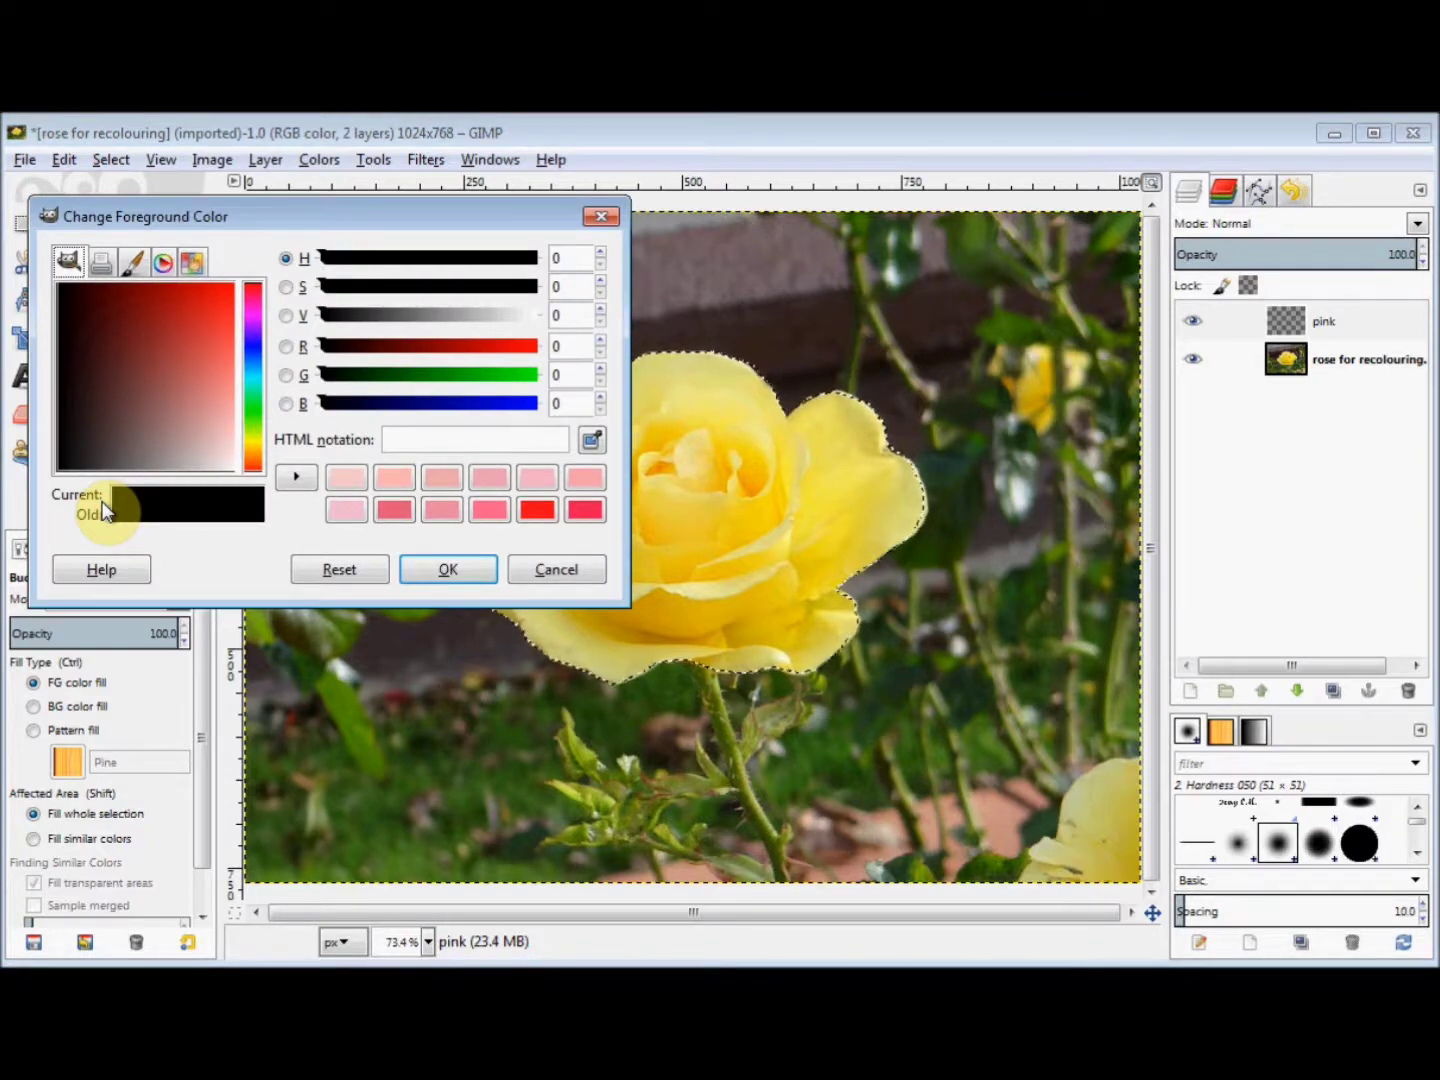
Make pale pink f4cccc the foreground colour
{"action": "left_click", "coordinate": [227, 441]}
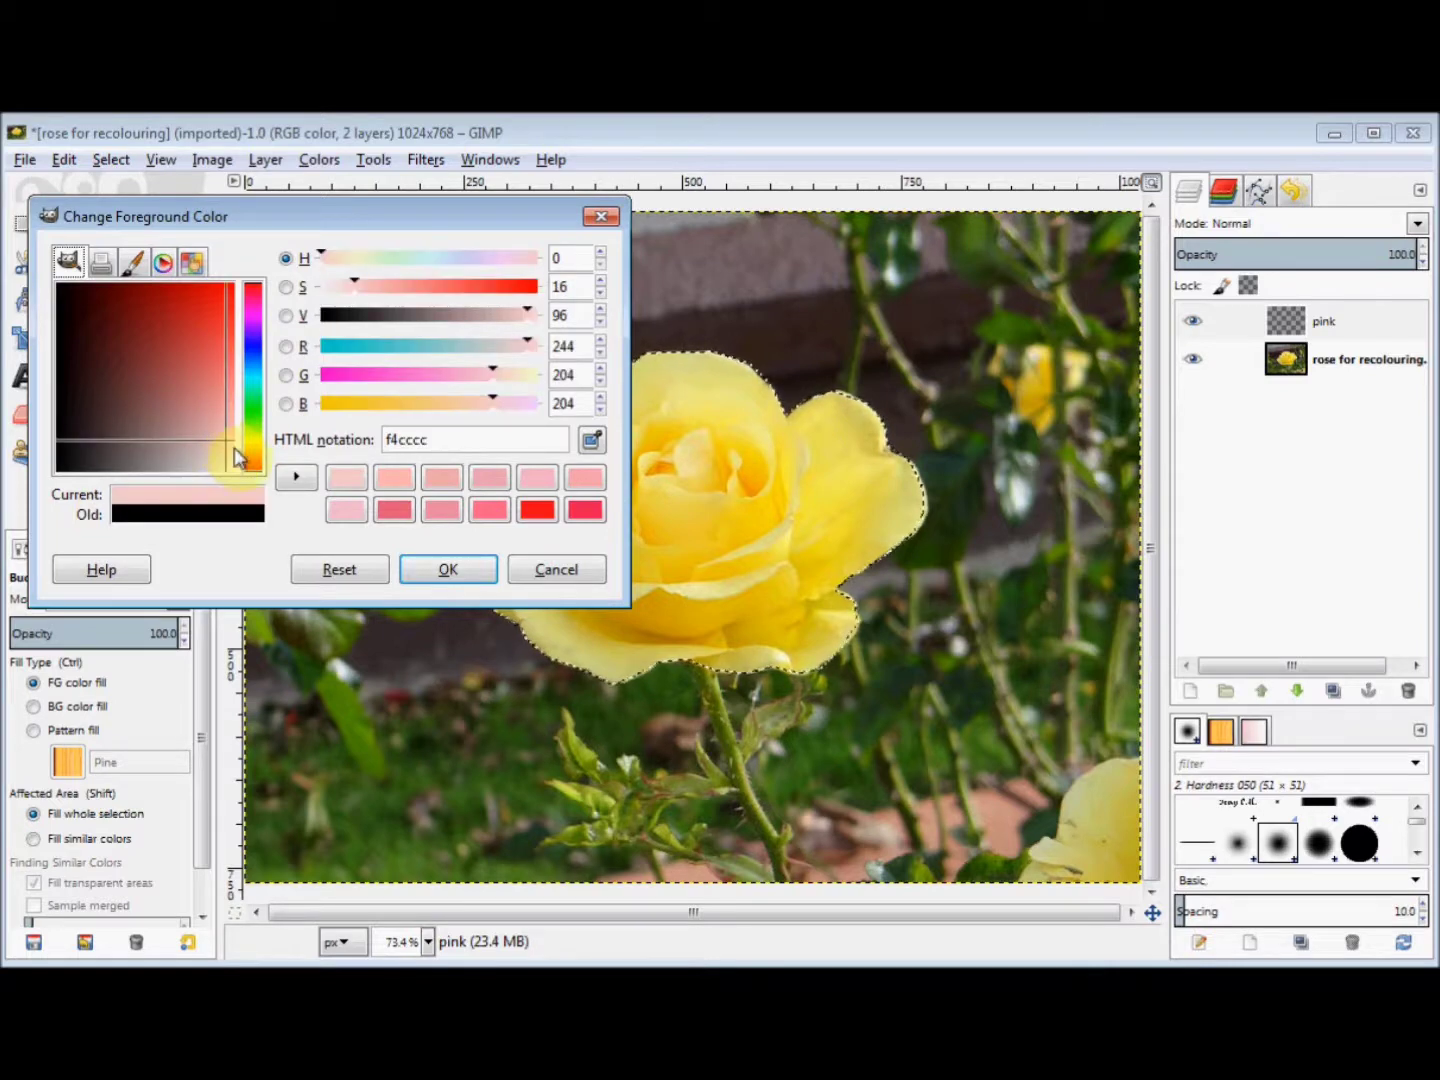
{"action": "left_click", "coordinate": [450, 564]}
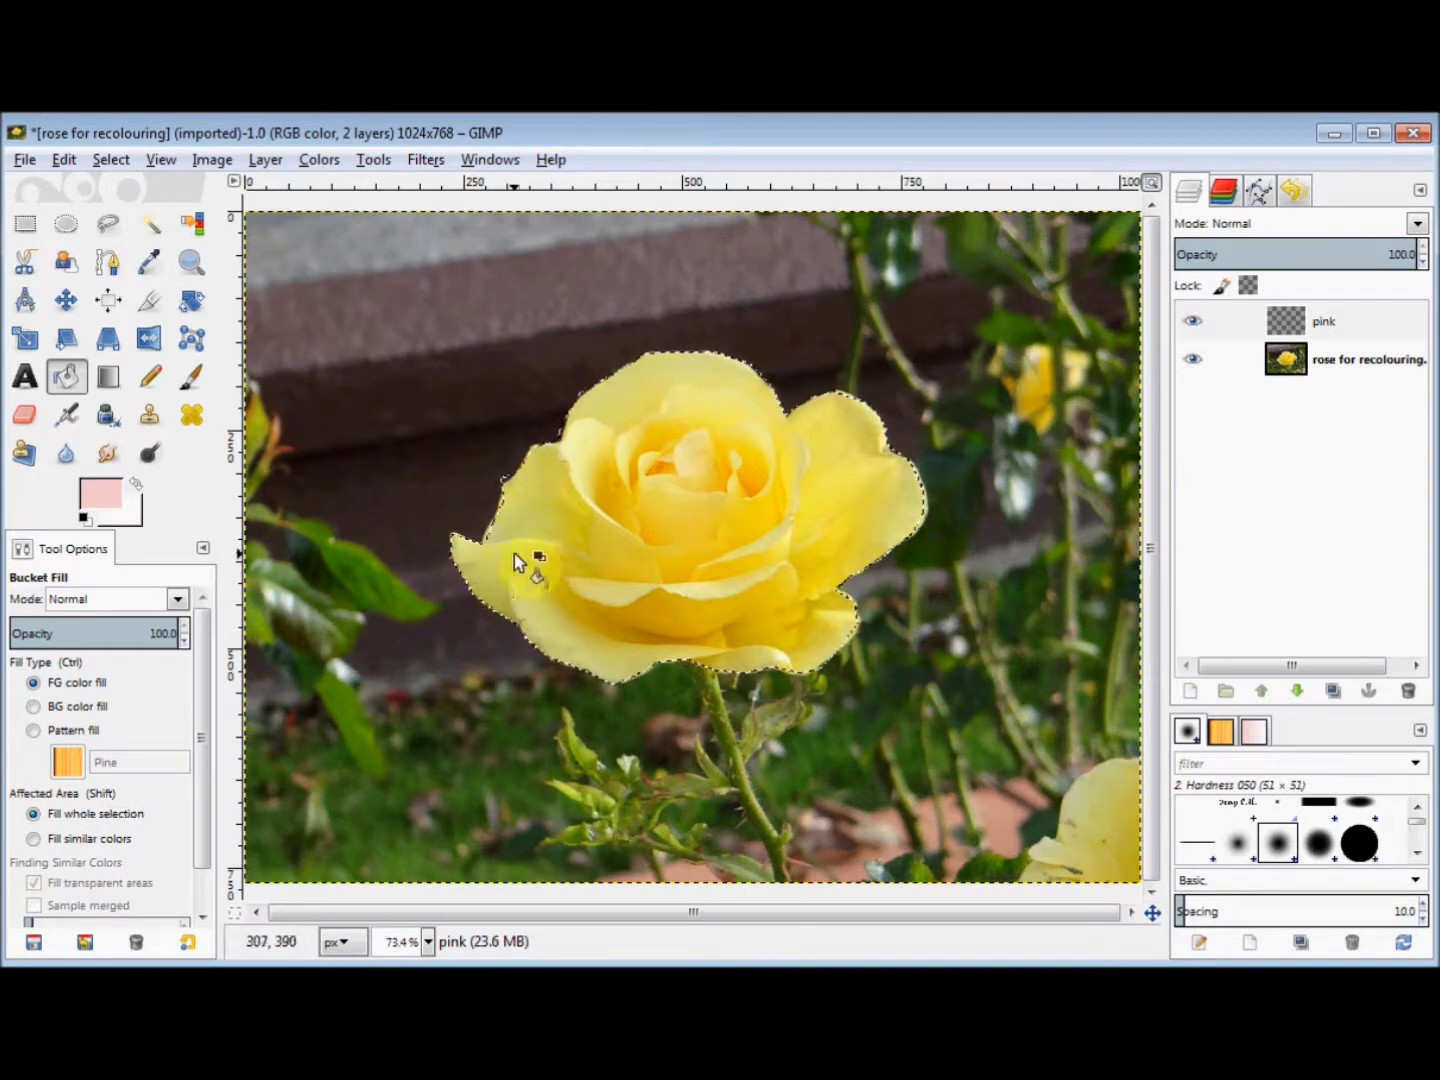
Fill the rose selection with pale pink, then clear the selection with Select > None
{"action": "left_click", "coordinate": [691, 515]}
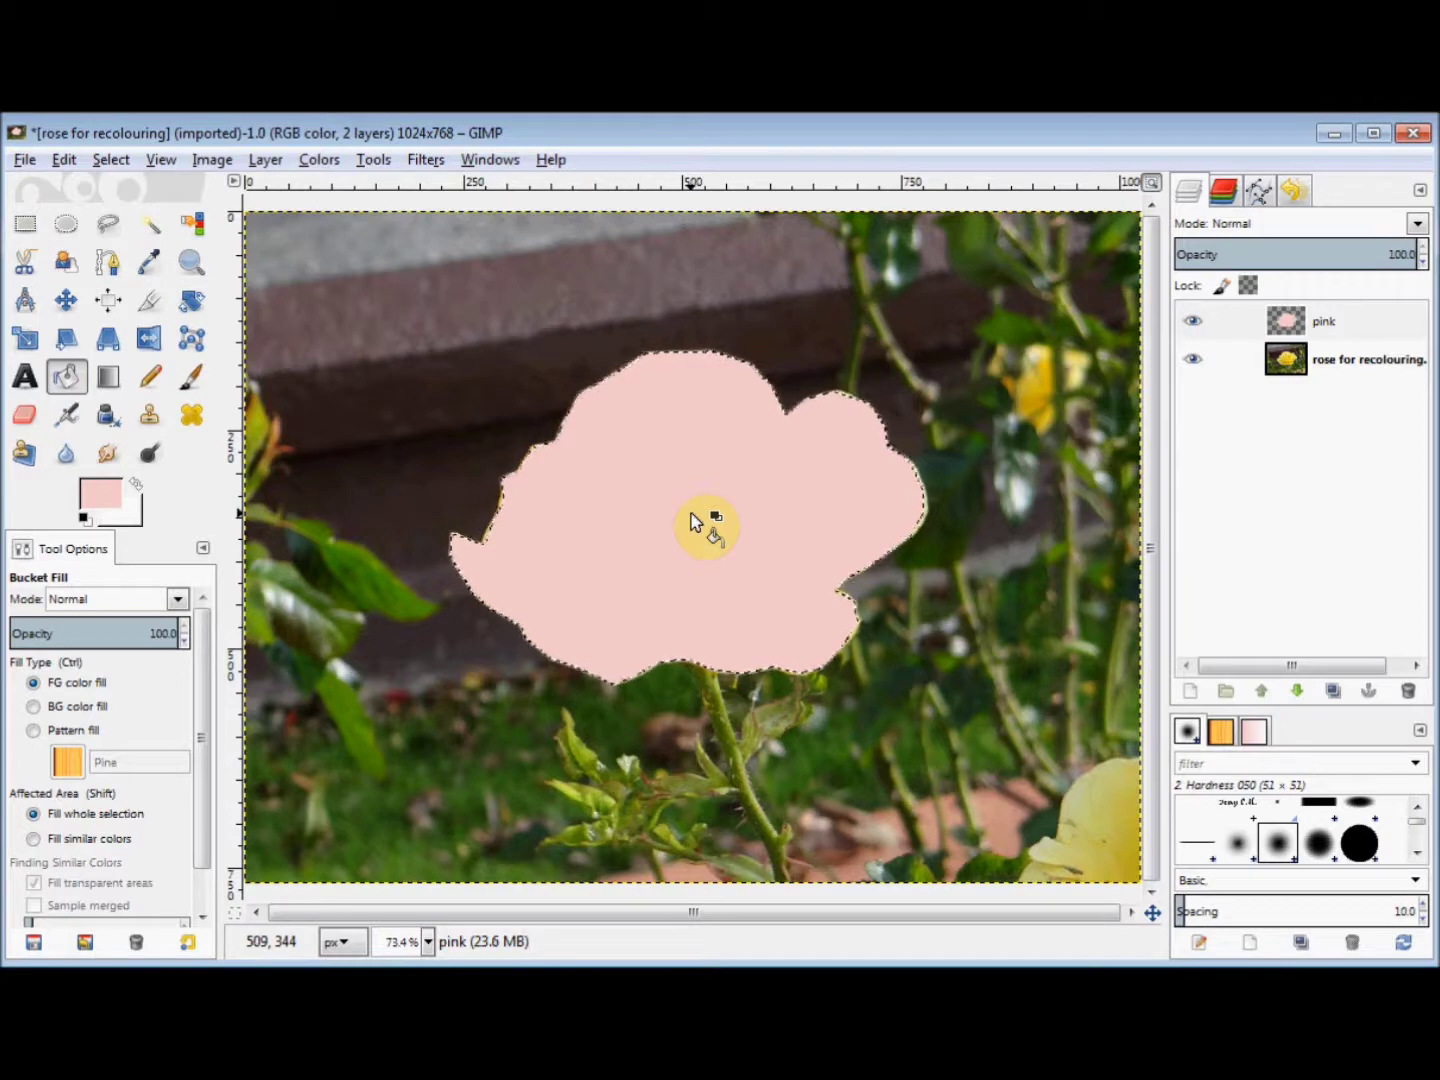
{"action": "left_click", "coordinate": [116, 163]}
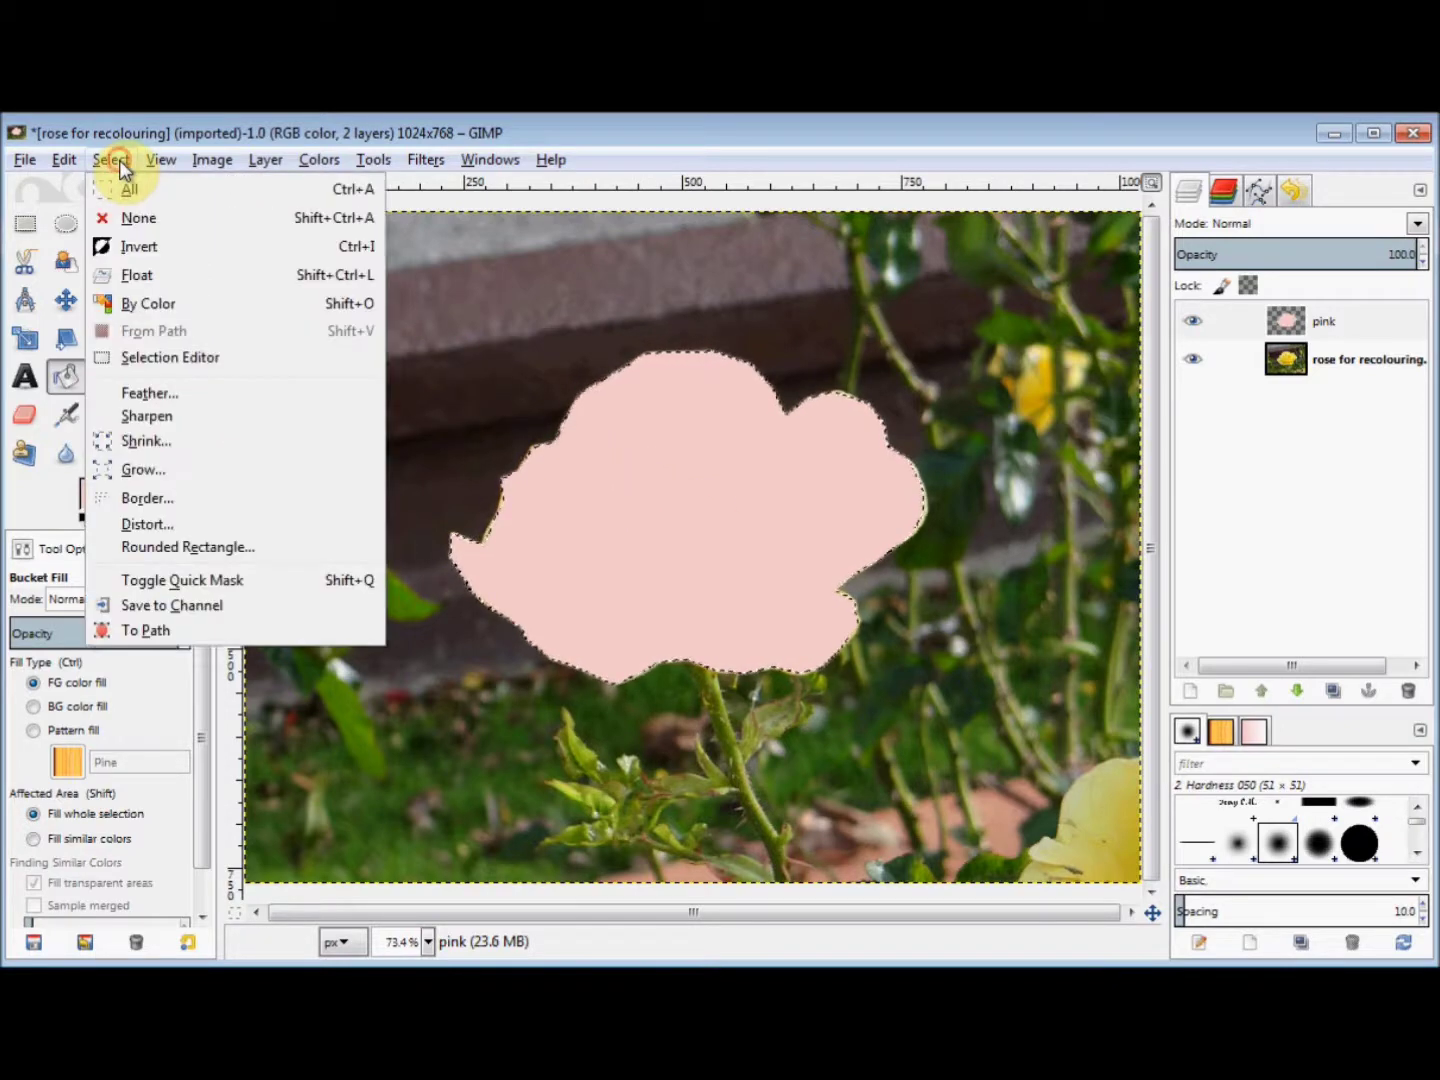
{"action": "left_click", "coordinate": [137, 219]}
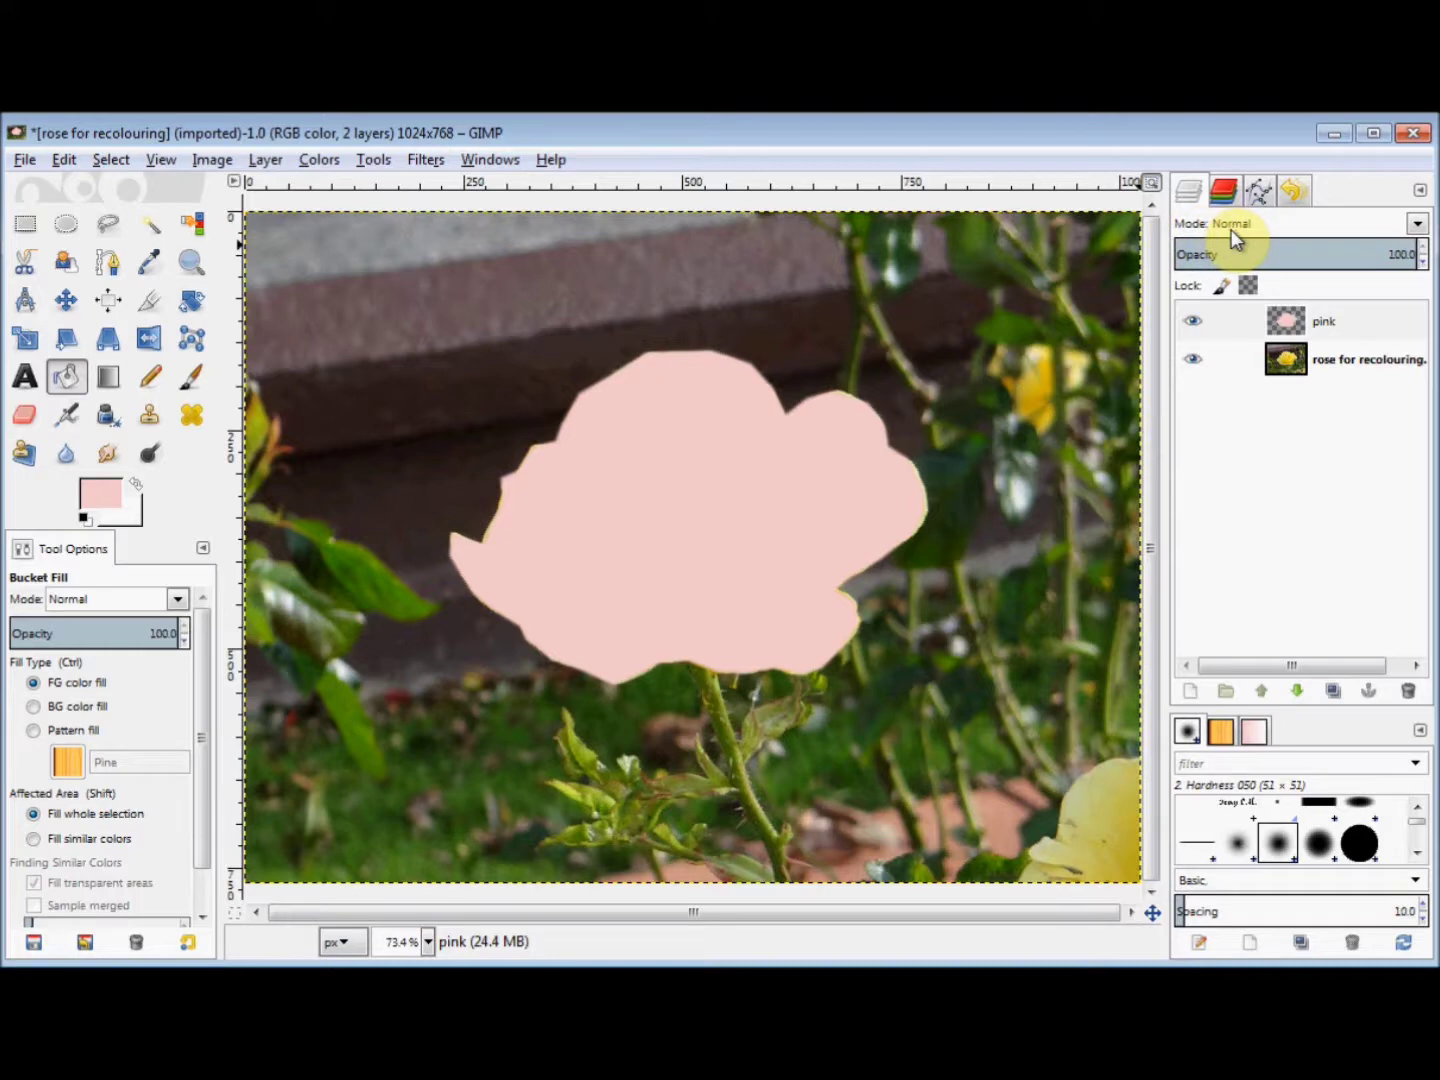
Change the pink layer's blend mode from Normal to Color
{"action": "left_click", "coordinate": [1418, 226]}
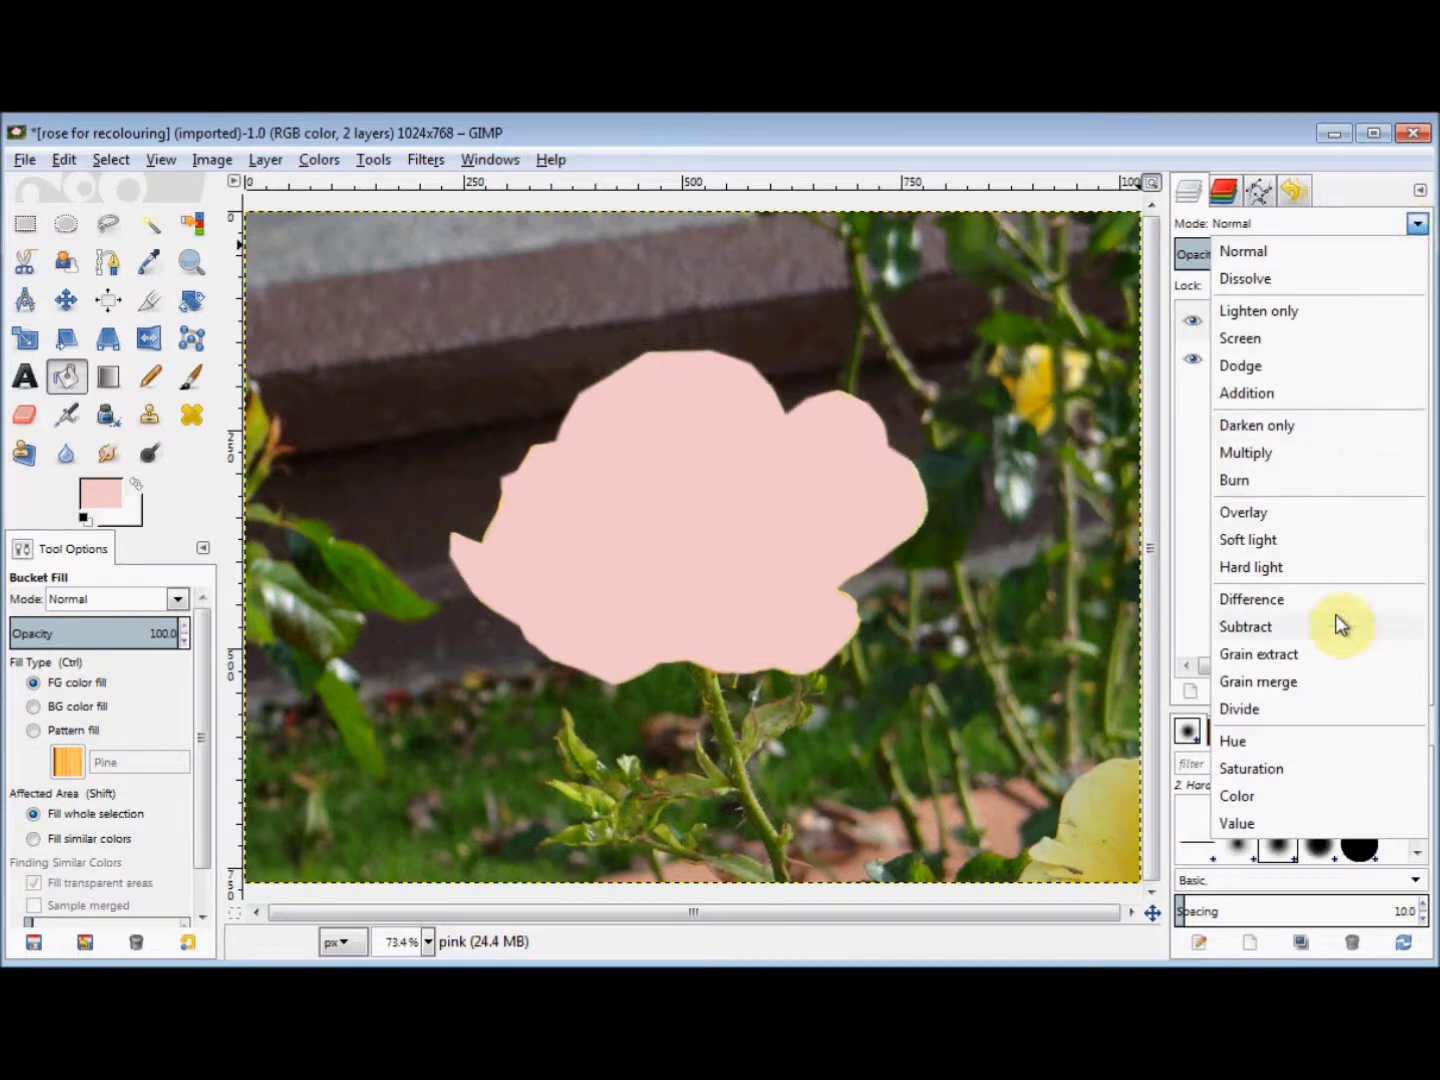
{"action": "left_click", "coordinate": [1295, 797]}
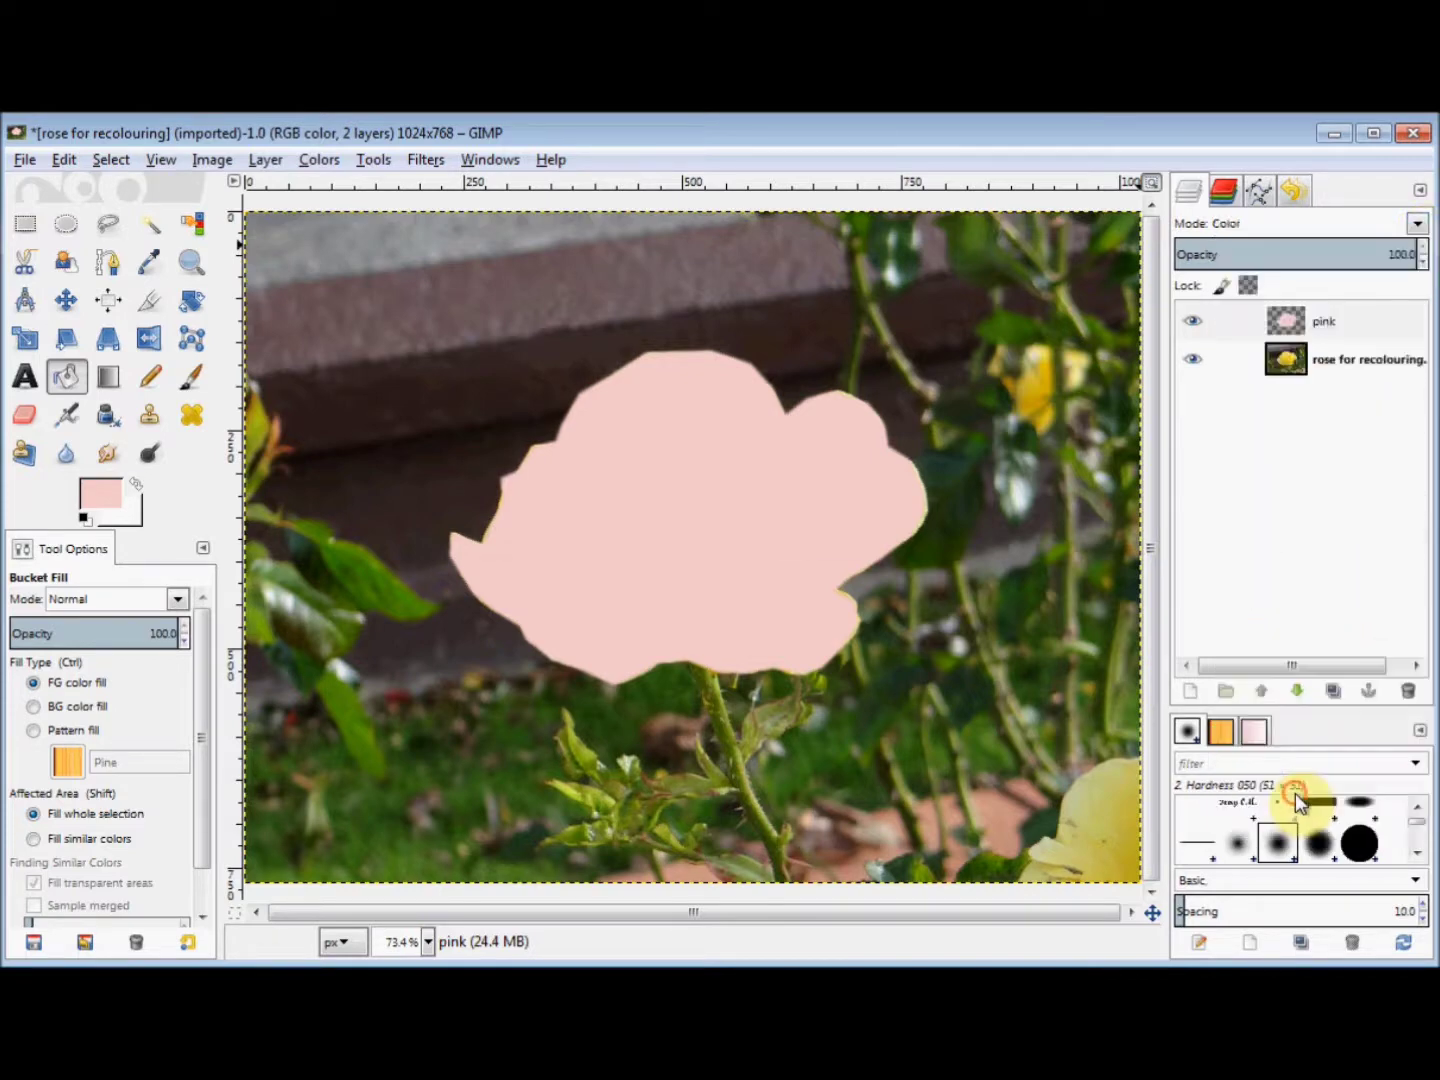